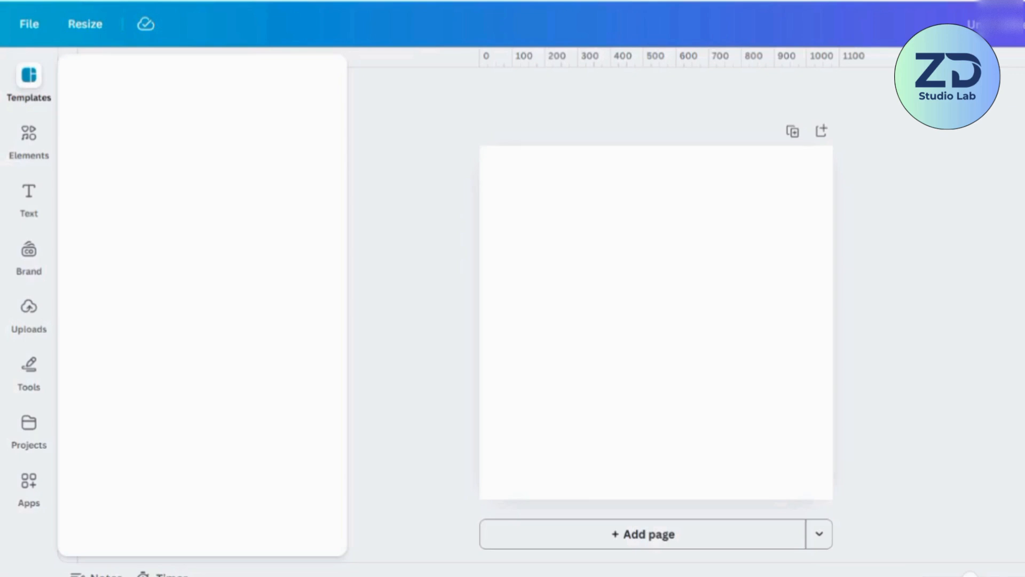
# Change the page background to a gradient and set its second color to #CA8C7C.
pyautogui.click(633, 348)
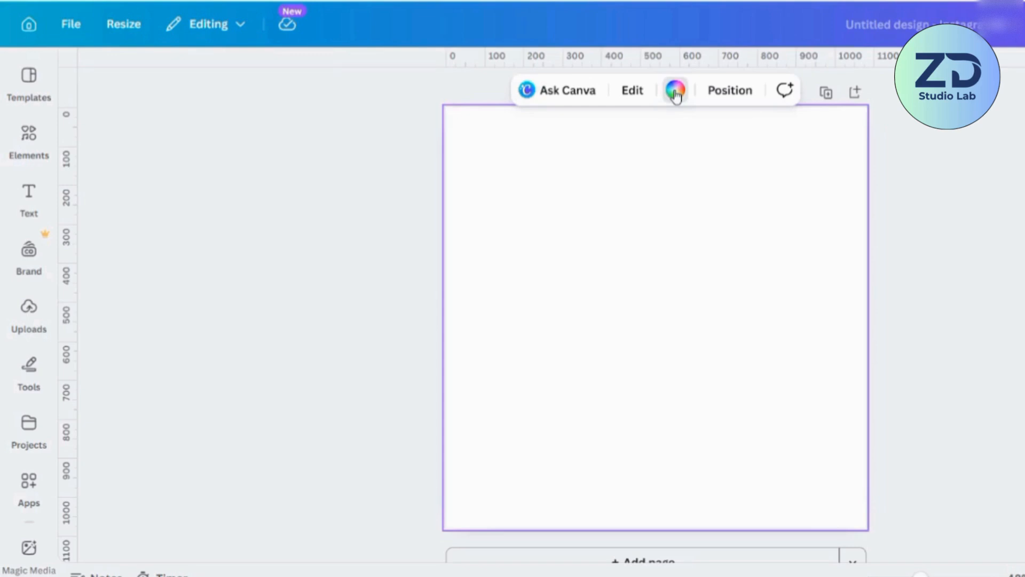
pyautogui.click(676, 92)
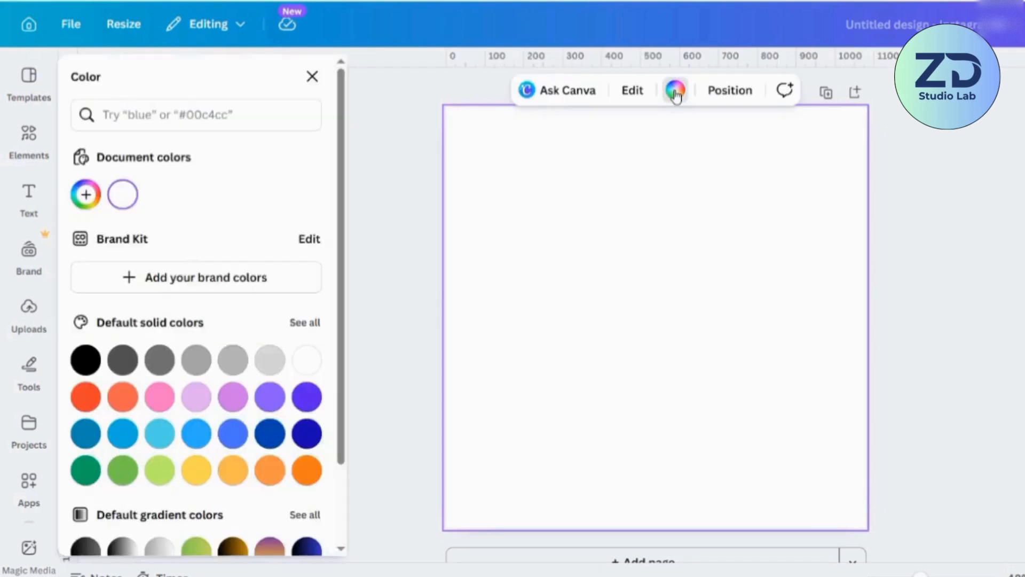
pyautogui.click(86, 194)
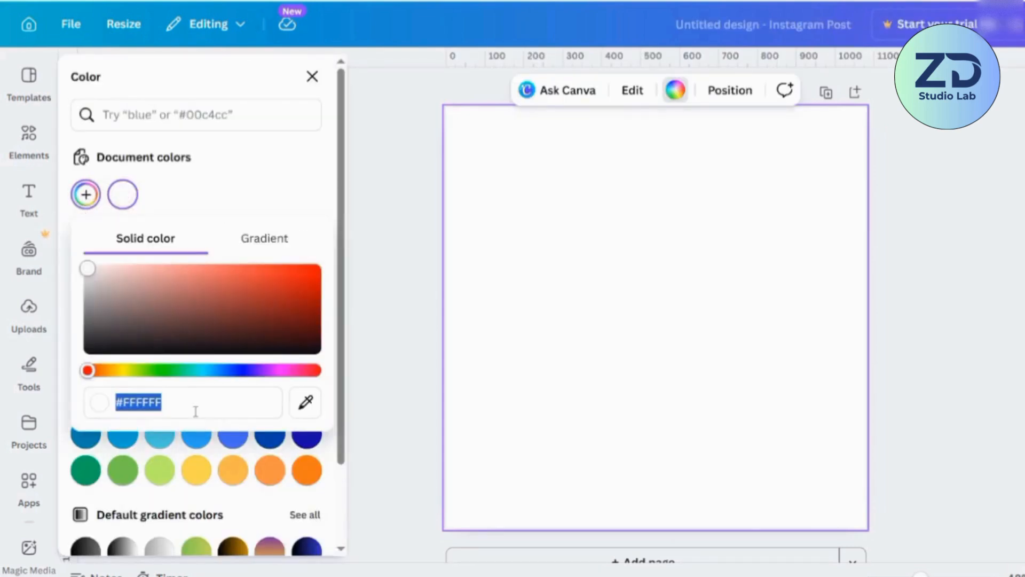
pyautogui.click(264, 254)
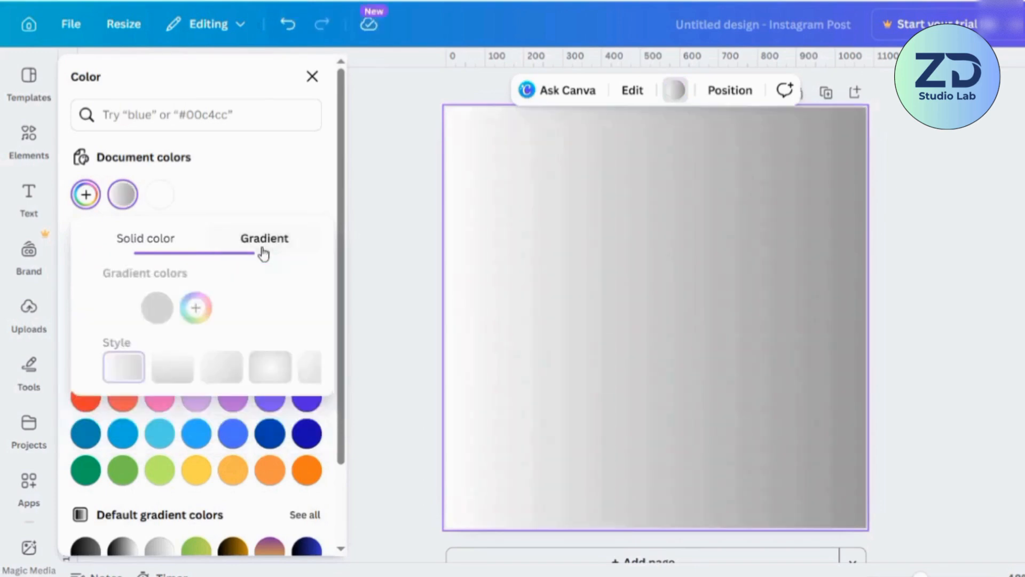
pyautogui.click(99, 307)
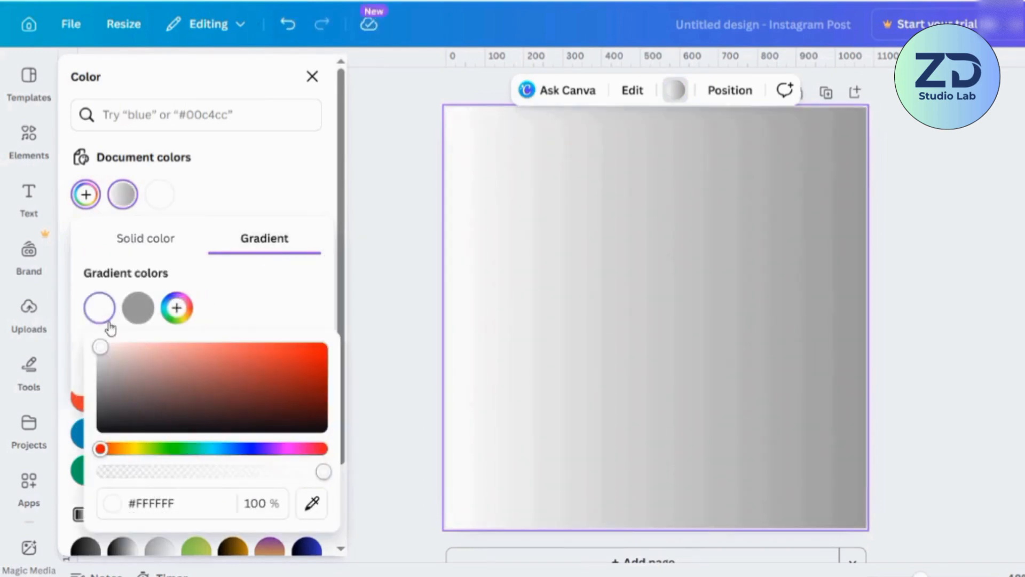
pyautogui.click(139, 316)
pyautogui.click(214, 502)
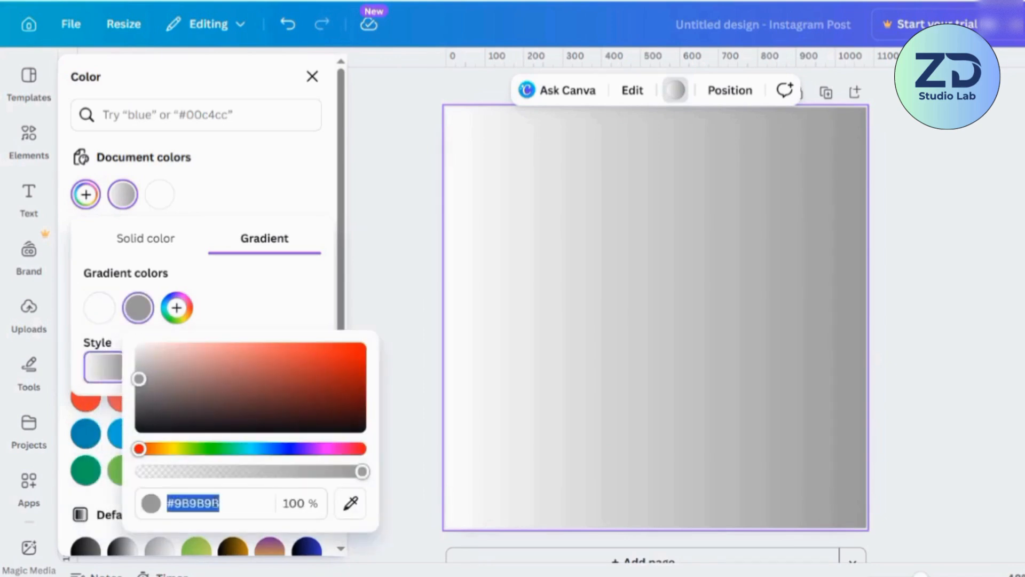
pyautogui.write('#CA8C7C')
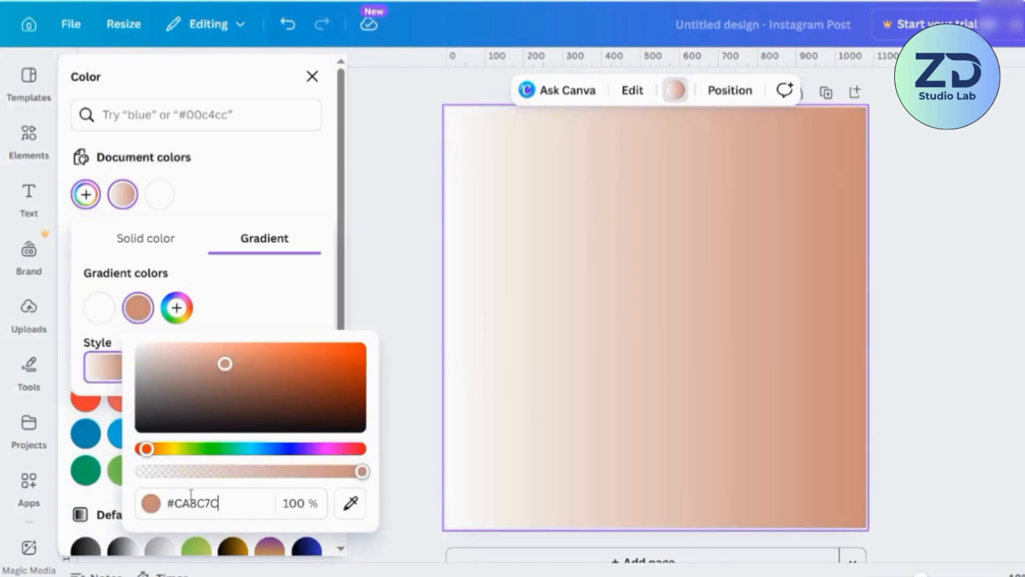
# Set the first gradient color to a lighter peach tint based on #CA8C7C and apply the radial gradient style.
pyautogui.click(99, 305)
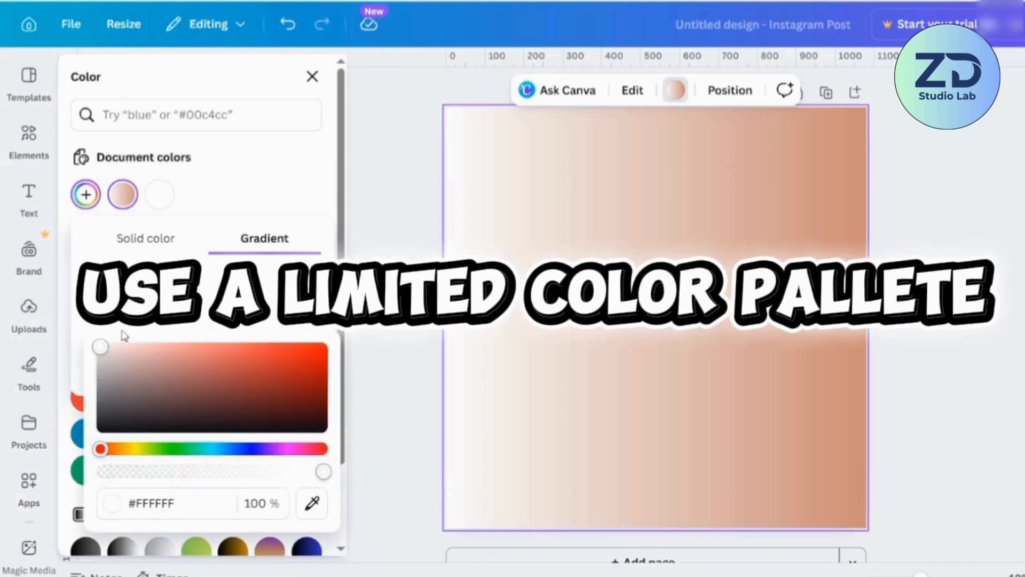
pyautogui.click(159, 503)
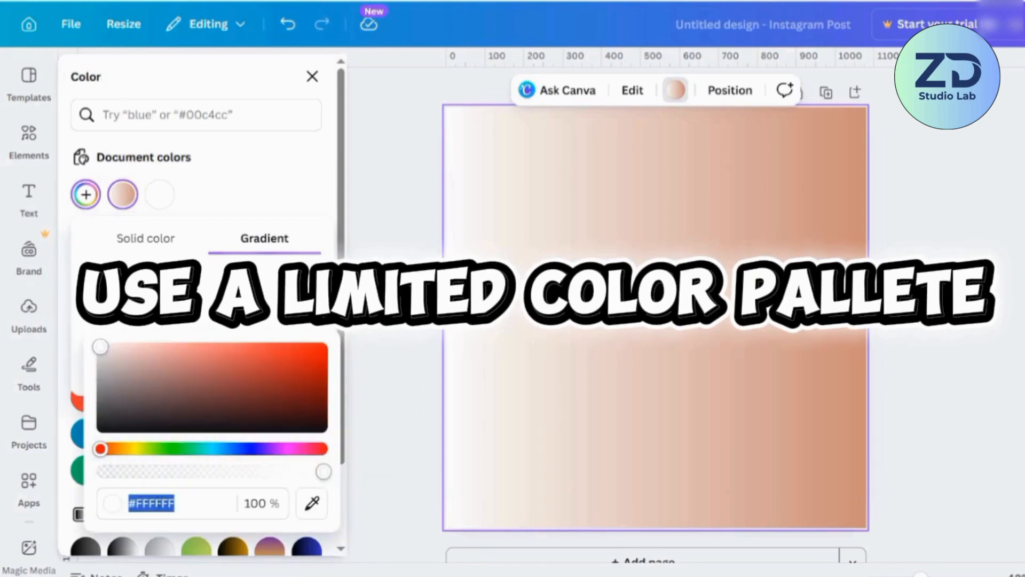
pyautogui.write('#CA8C7C')
pyautogui.click(184, 362)
pyautogui.moveTo(184, 362); pyautogui.dragTo(149, 347)
pyautogui.click(167, 323)
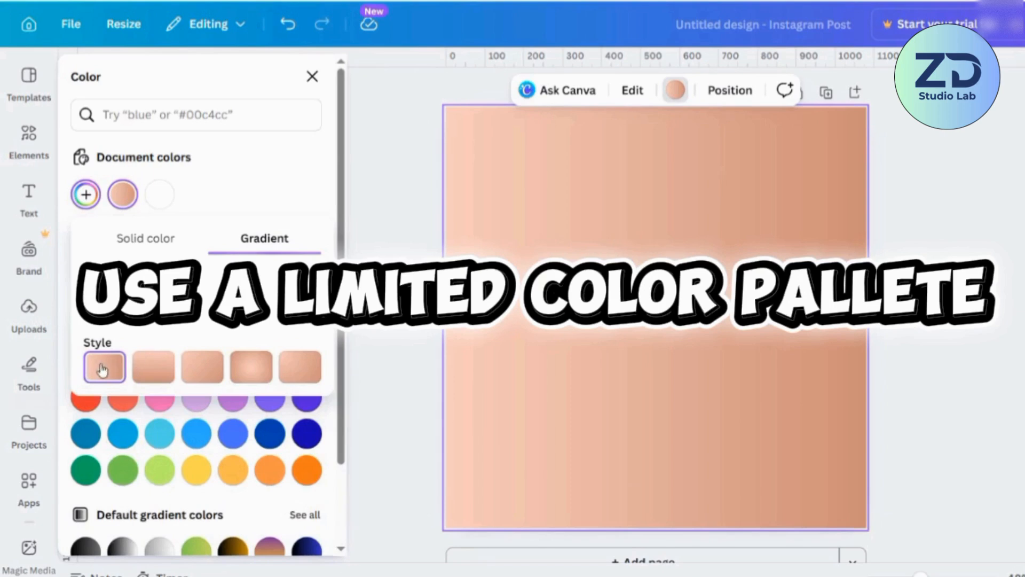
pyautogui.click(142, 368)
pyautogui.click(235, 367)
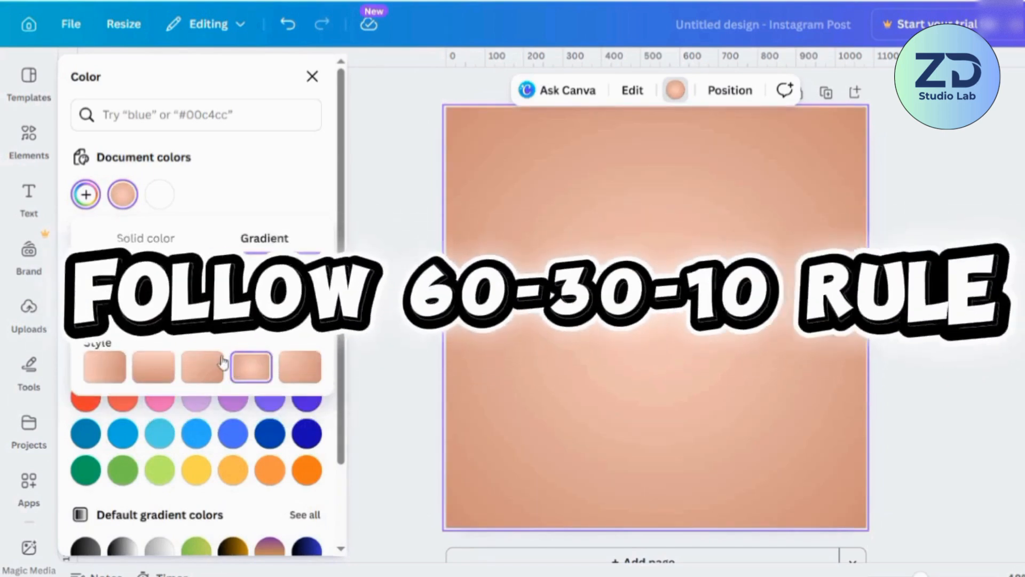
# Add a circle shape to the page.
pyautogui.click(29, 140)
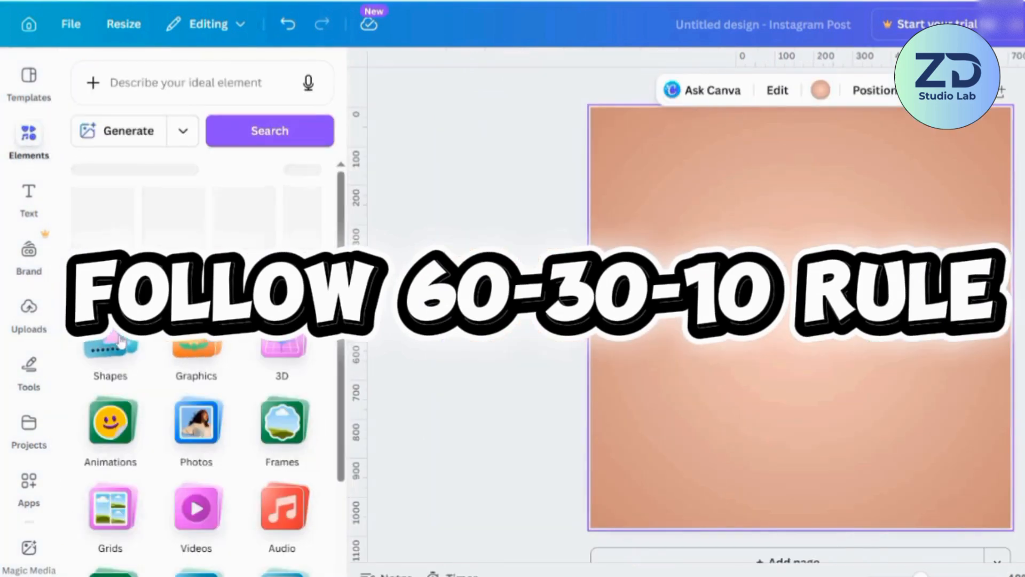
pyautogui.click(121, 342)
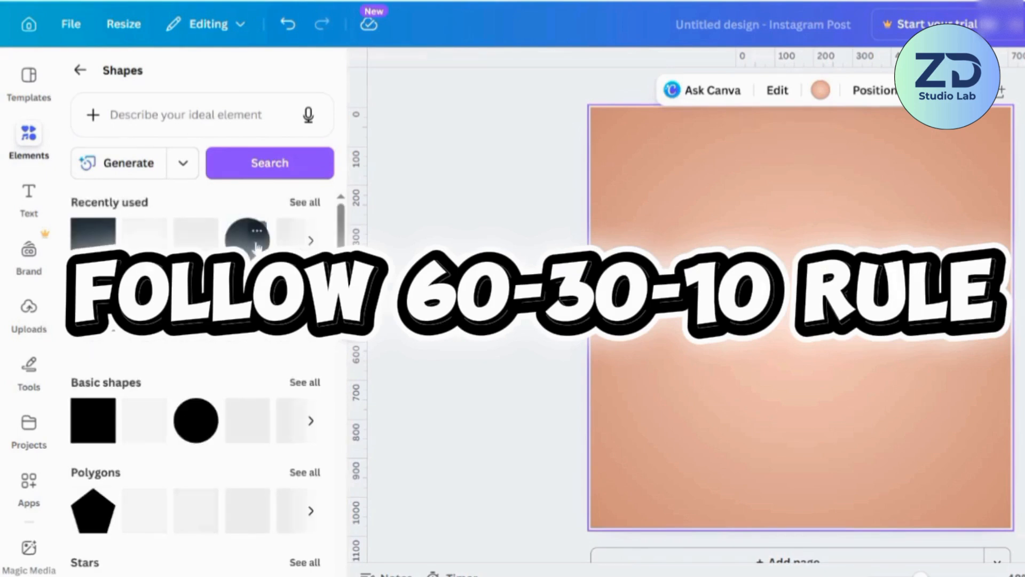
pyautogui.click(256, 245)
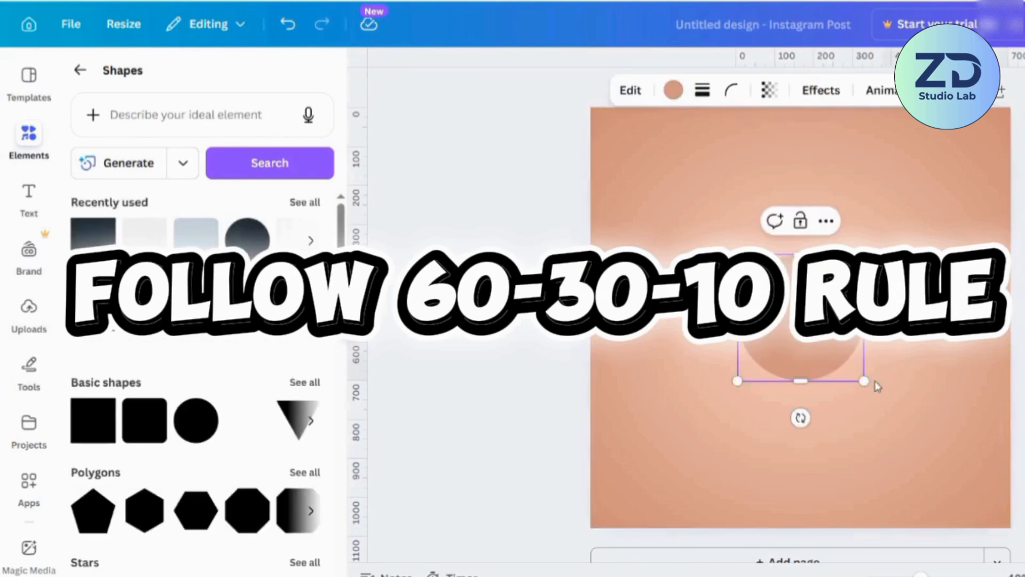
# Enlarge the circle to about four-fifths of the page width and center it partly above the page's top edge.
pyautogui.moveTo(864, 381); pyautogui.dragTo(972, 428)
pyautogui.moveTo(839, 365); pyautogui.dragTo(773, 243)
pyautogui.moveTo(874, 337); pyautogui.dragTo(991, 454)
pyautogui.moveTo(869, 311); pyautogui.dragTo(861, 204)
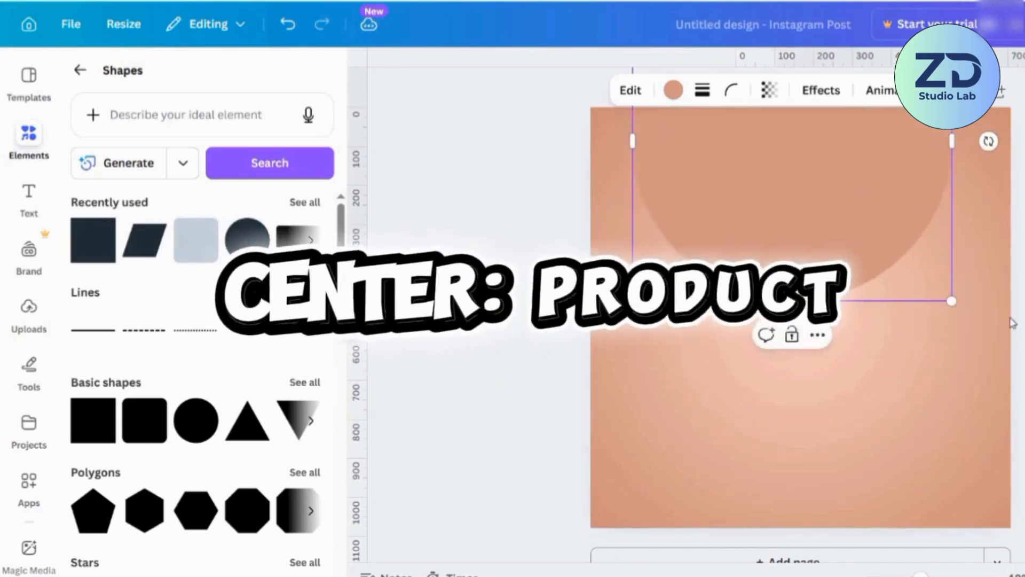
pyautogui.moveTo(964, 297); pyautogui.dragTo(982, 306)
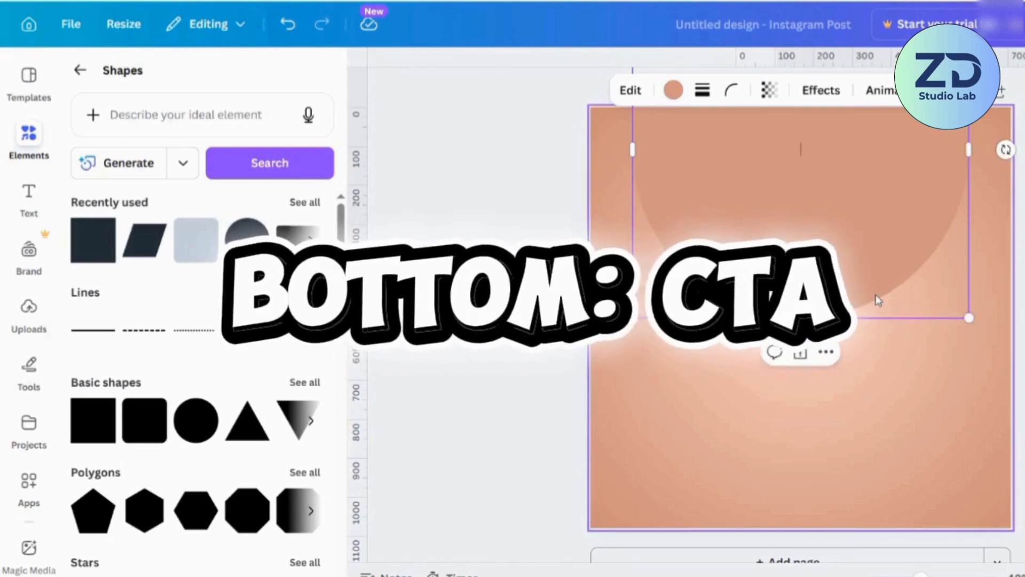
pyautogui.moveTo(872, 298); pyautogui.dragTo(872, 237)
# Give the large circle a solid white outline with a stroke weight of 6.
pyautogui.click(704, 89)
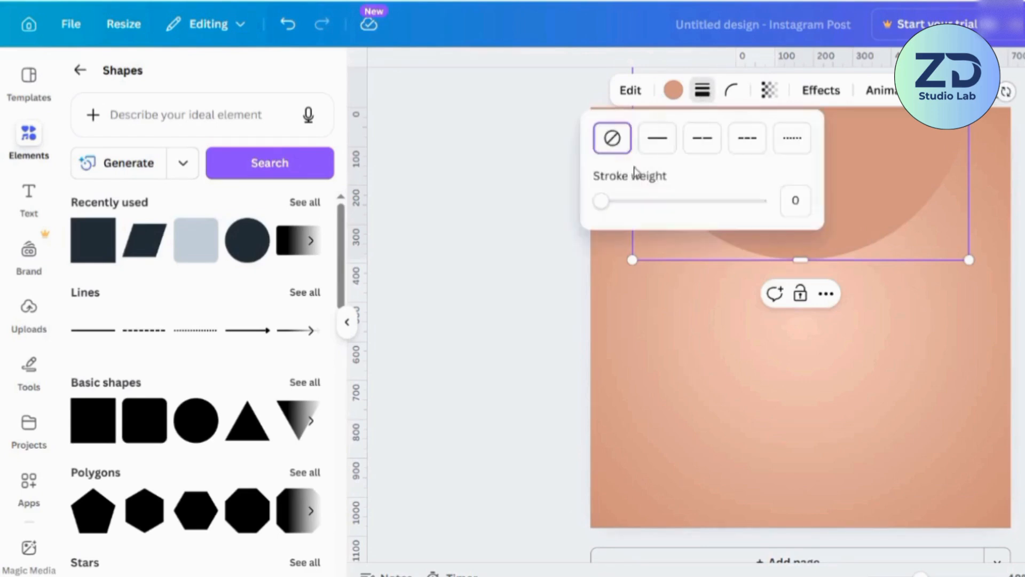
pyautogui.click(657, 138)
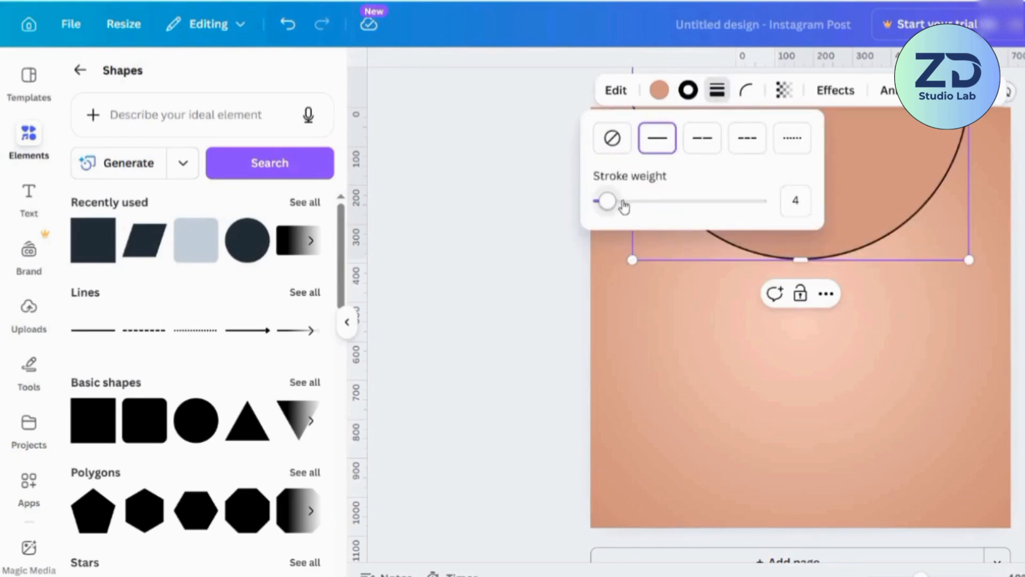
pyautogui.moveTo(615, 206); pyautogui.dragTo(610, 204)
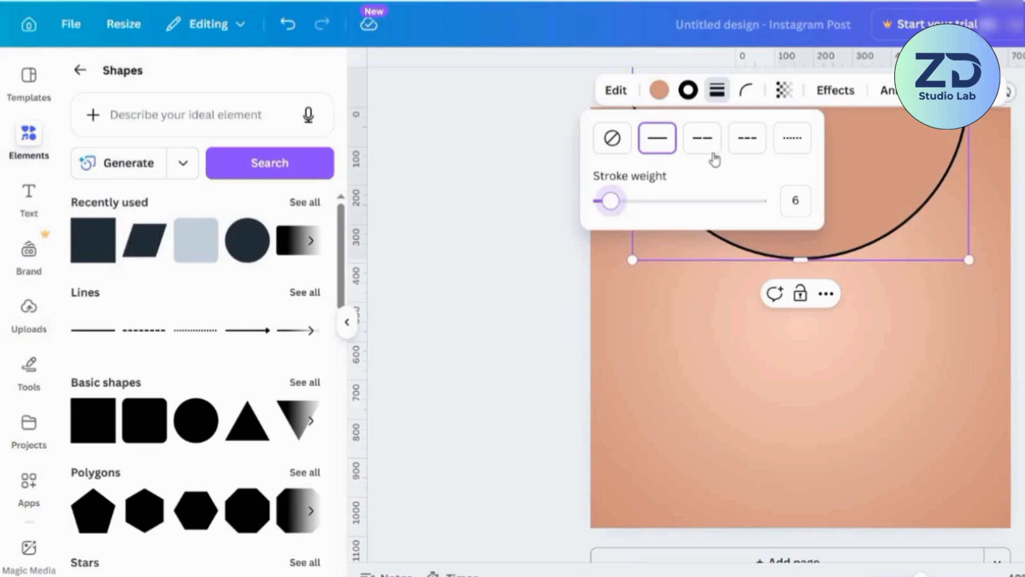
pyautogui.click(662, 95)
pyautogui.click(658, 88)
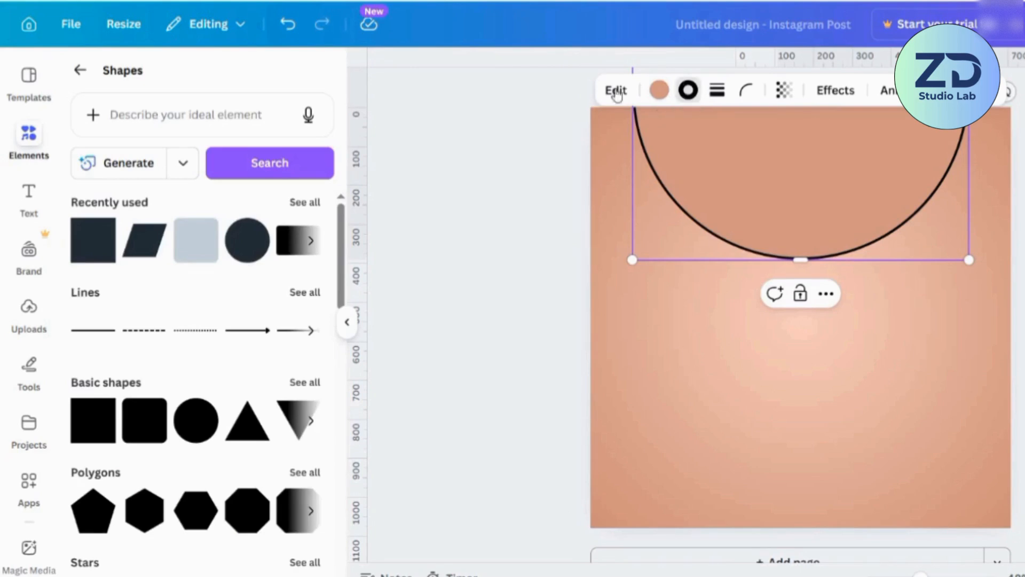
pyautogui.click(688, 90)
pyautogui.click(302, 352)
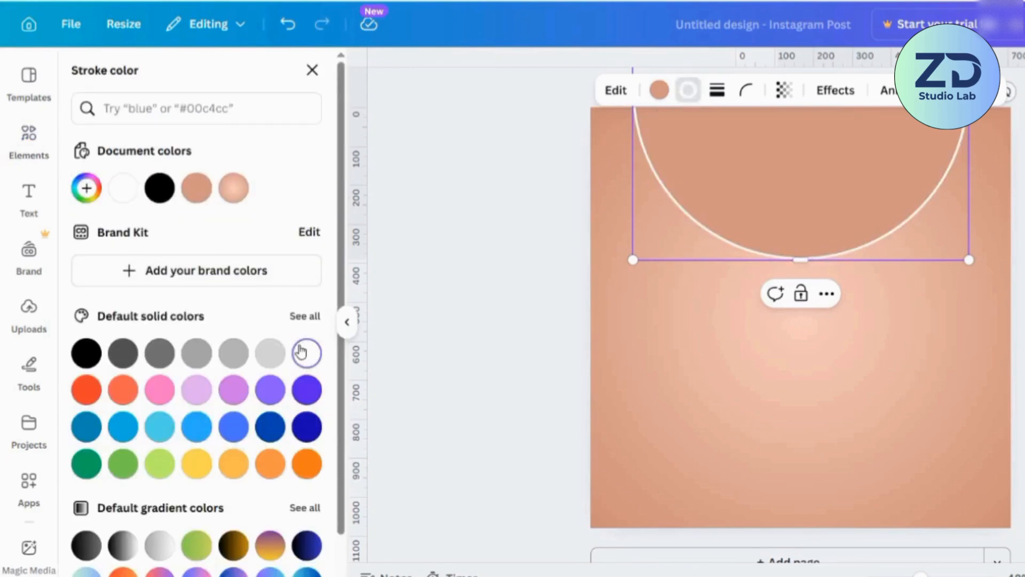
pyautogui.click(605, 235)
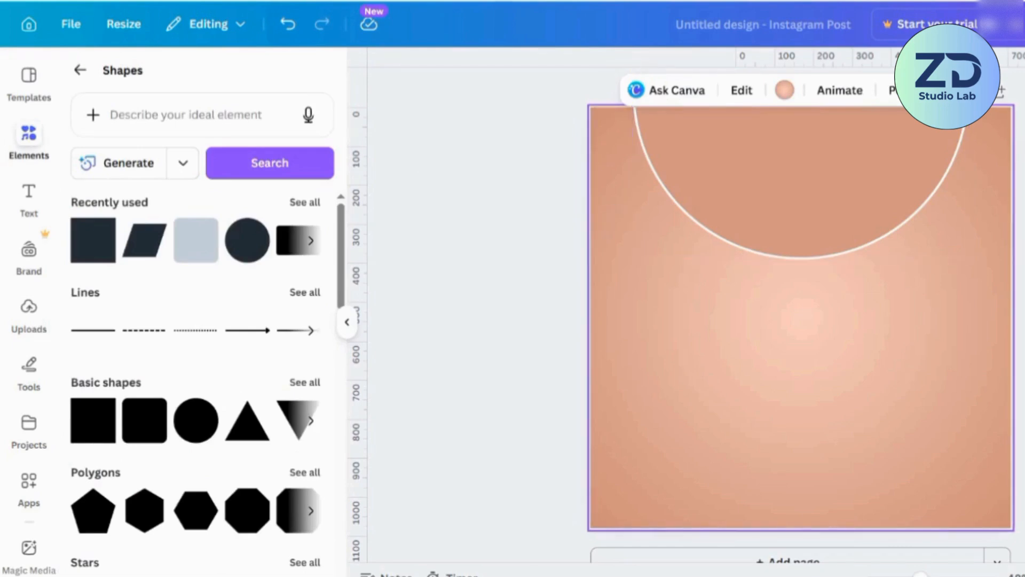
# Set the large circle's fill color to #7A3D31.
pyautogui.click(718, 184)
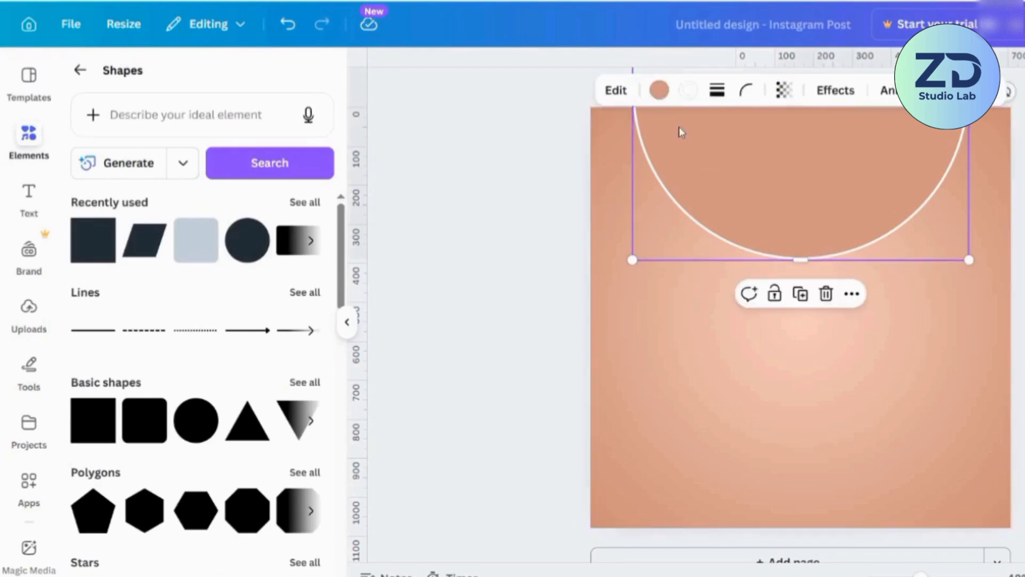
pyautogui.click(659, 90)
pyautogui.click(197, 188)
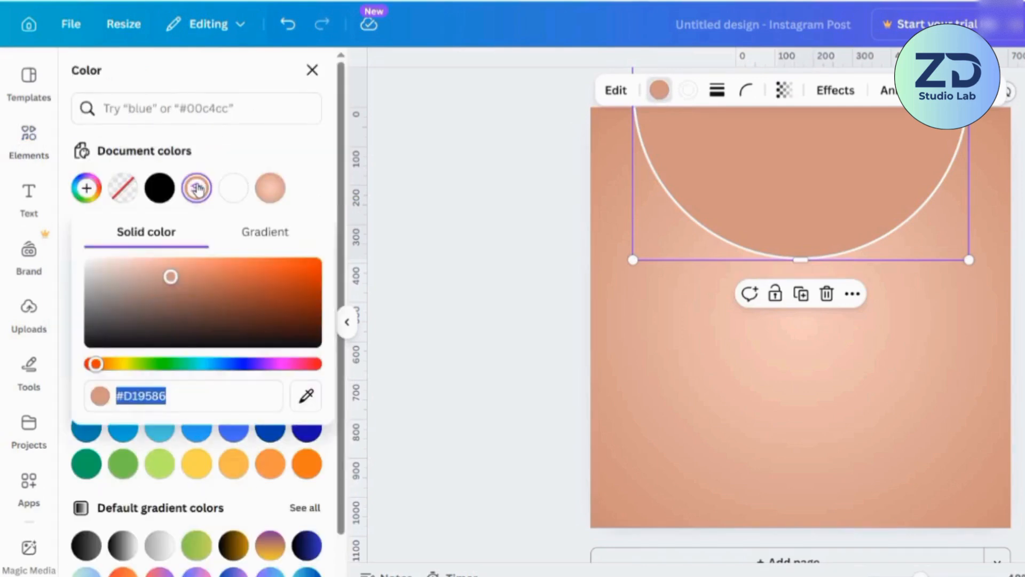
pyautogui.write('#7A3D31')
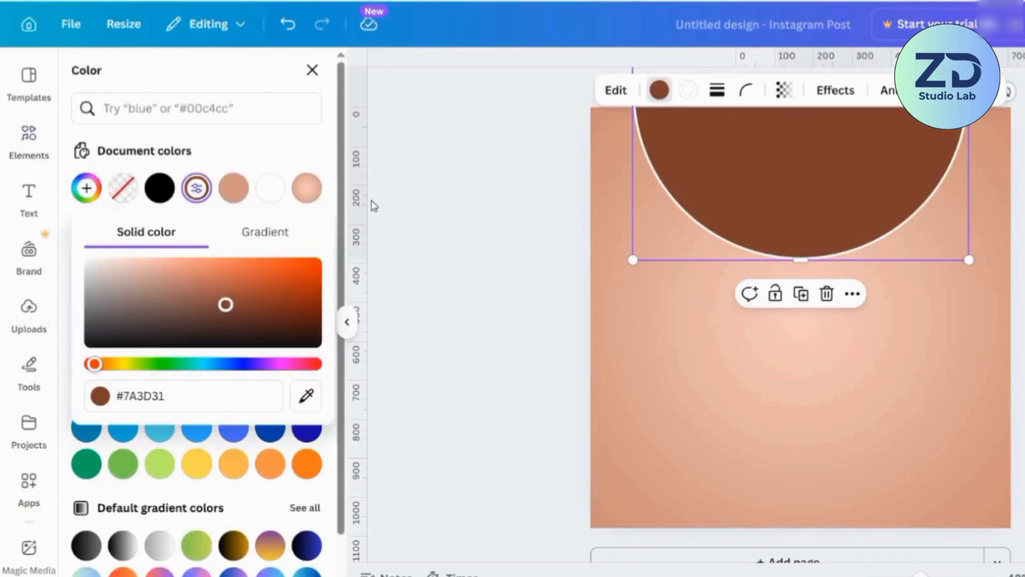
pyautogui.click(317, 207)
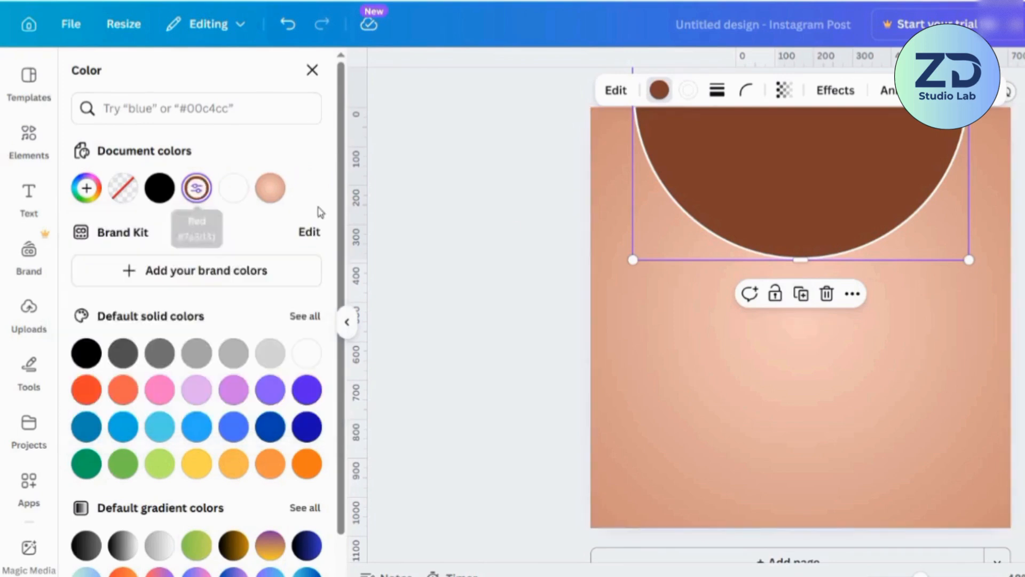
pyautogui.click(713, 203)
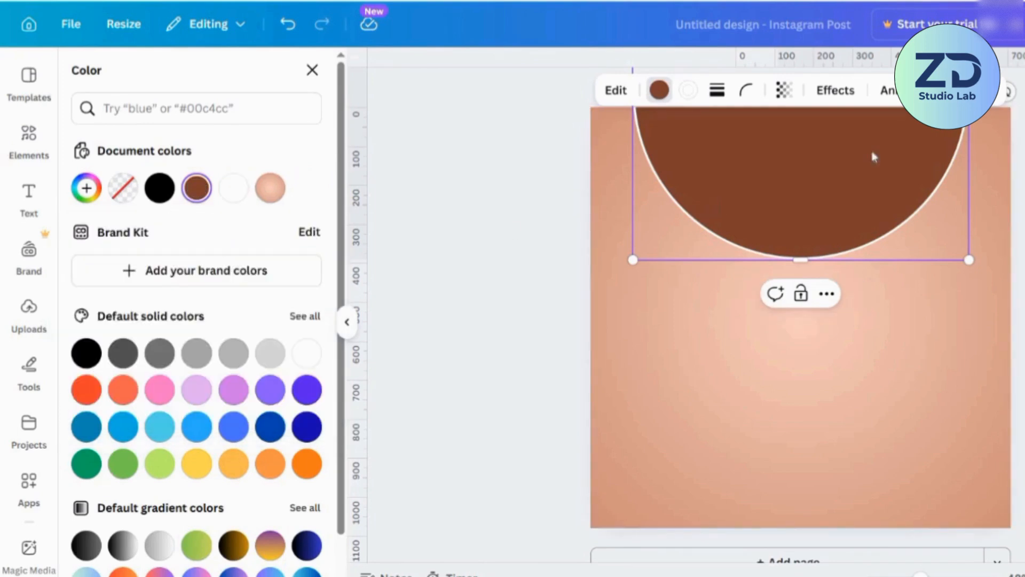
# Apply a Glow effect in white to the large circle.
pyautogui.click(836, 91)
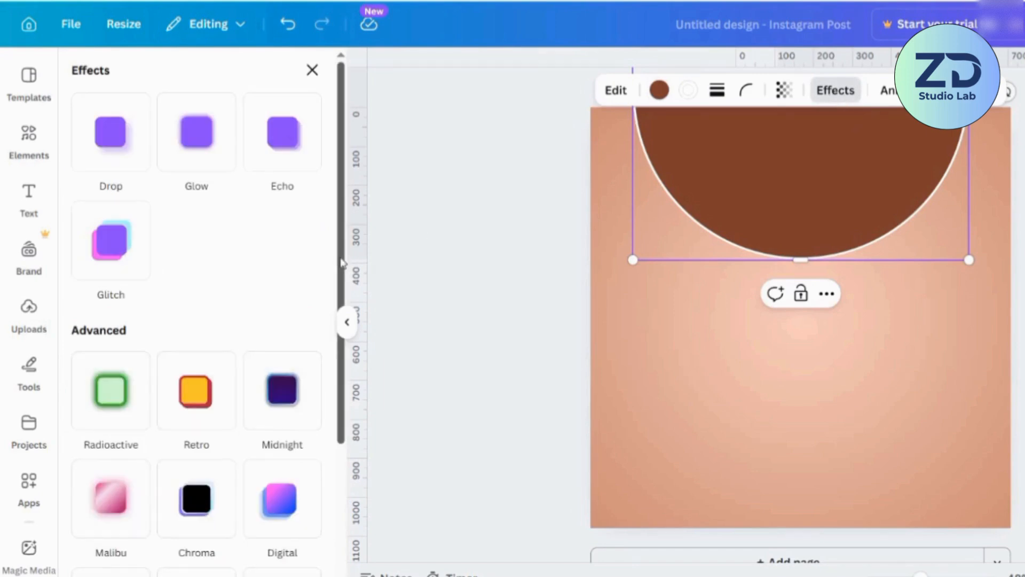
pyautogui.click(217, 159)
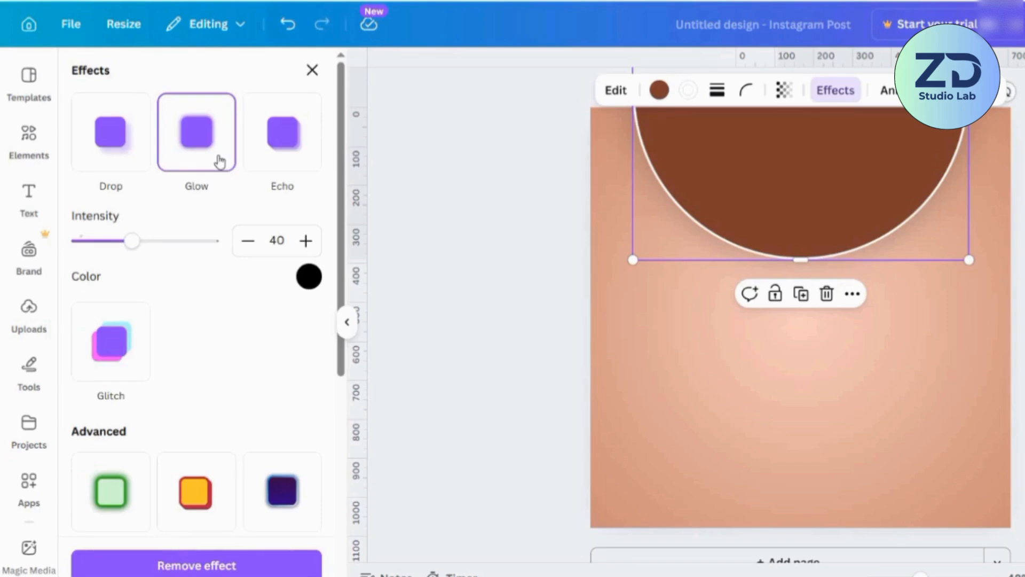
pyautogui.click(313, 286)
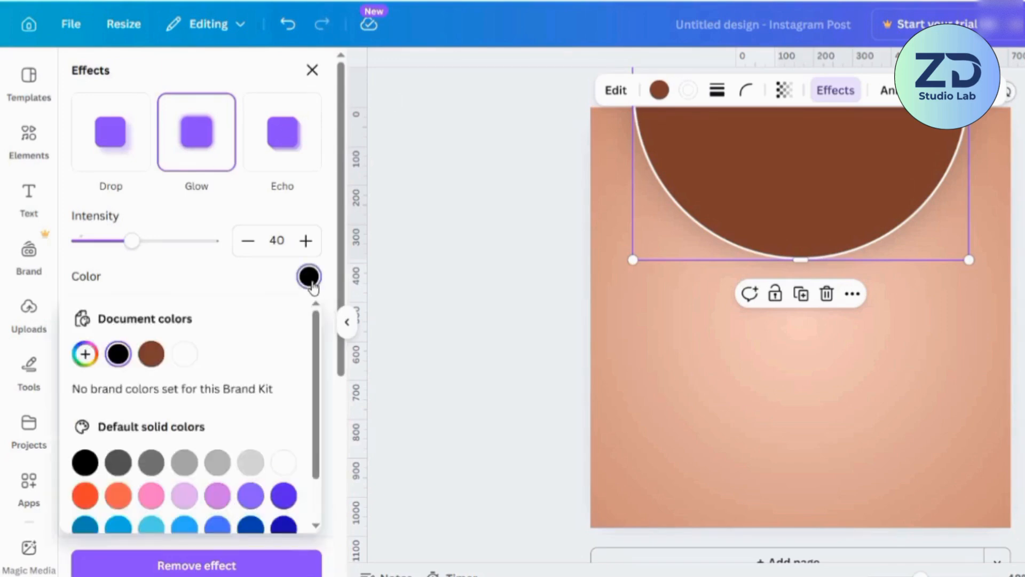
pyautogui.click(184, 355)
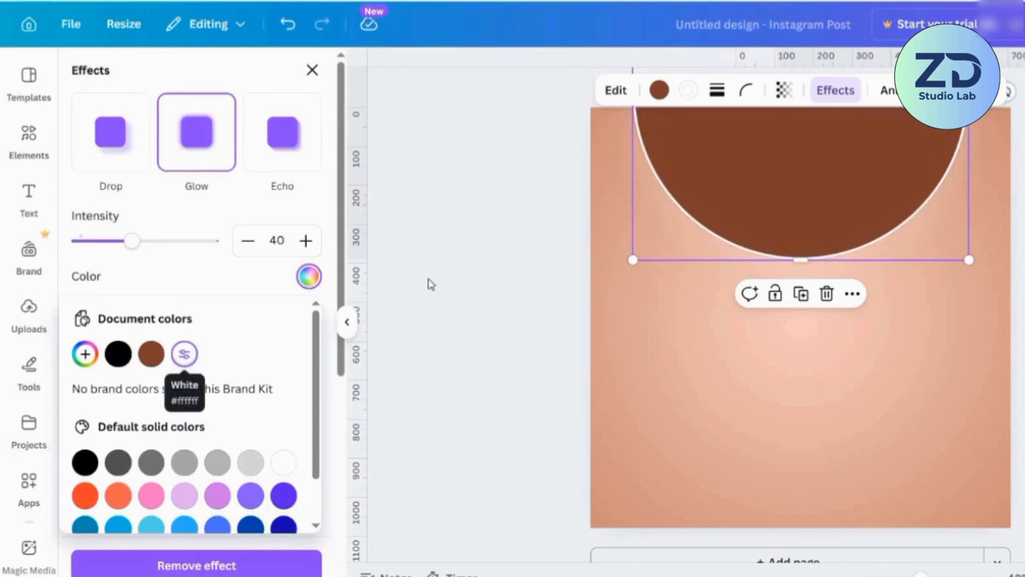
# Duplicate the brown circle, shrink the copy to less than half size, and place it partly off the page's bottom-right corner.
pyautogui.click(801, 294)
pyautogui.moveTo(801, 229); pyautogui.dragTo(860, 491)
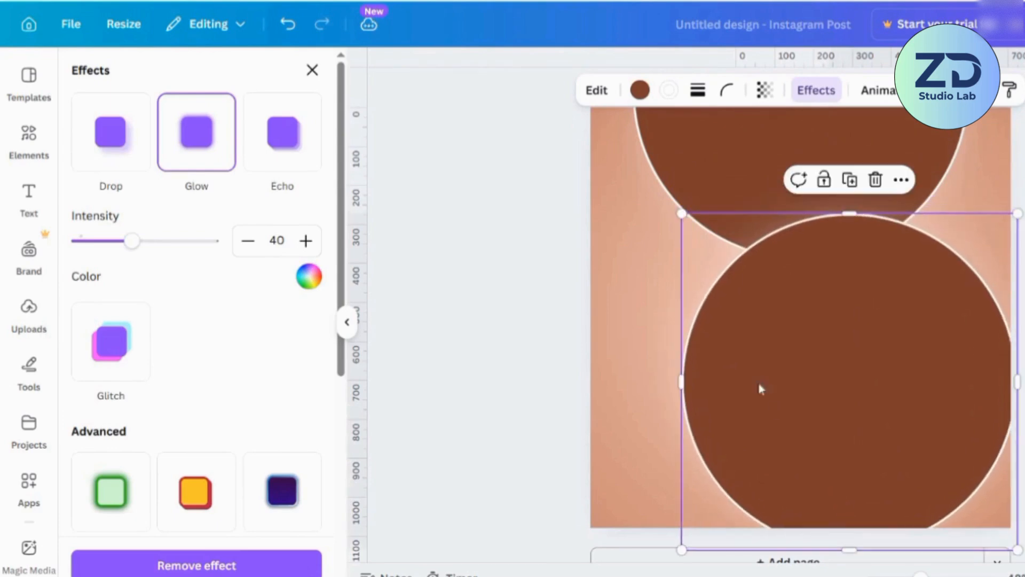
pyautogui.moveTo(682, 213); pyautogui.dragTo(898, 390)
pyautogui.moveTo(945, 463); pyautogui.dragTo(992, 496)
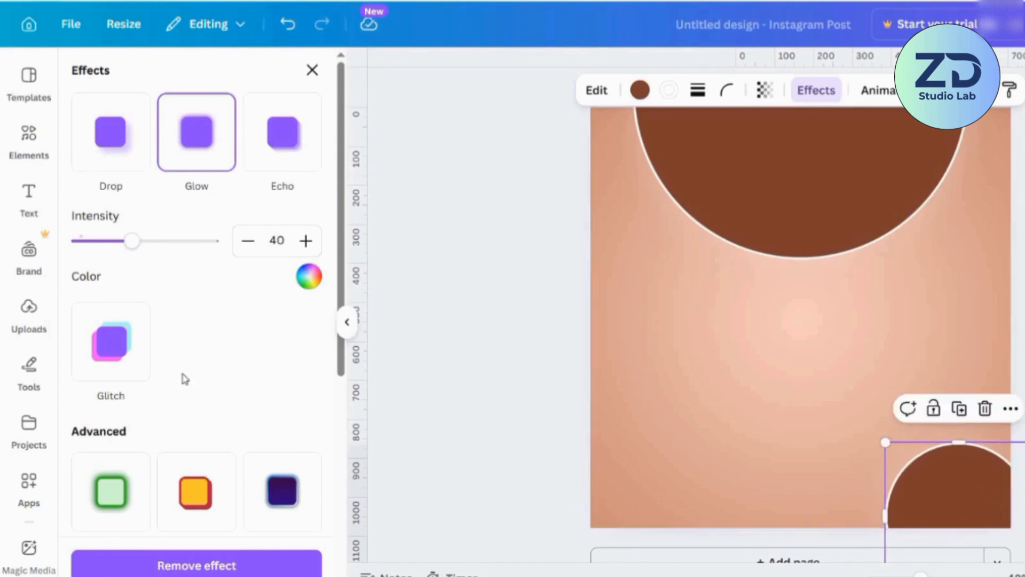
# Insert the uploaded brown handbag image onto the page.
pyautogui.click(29, 304)
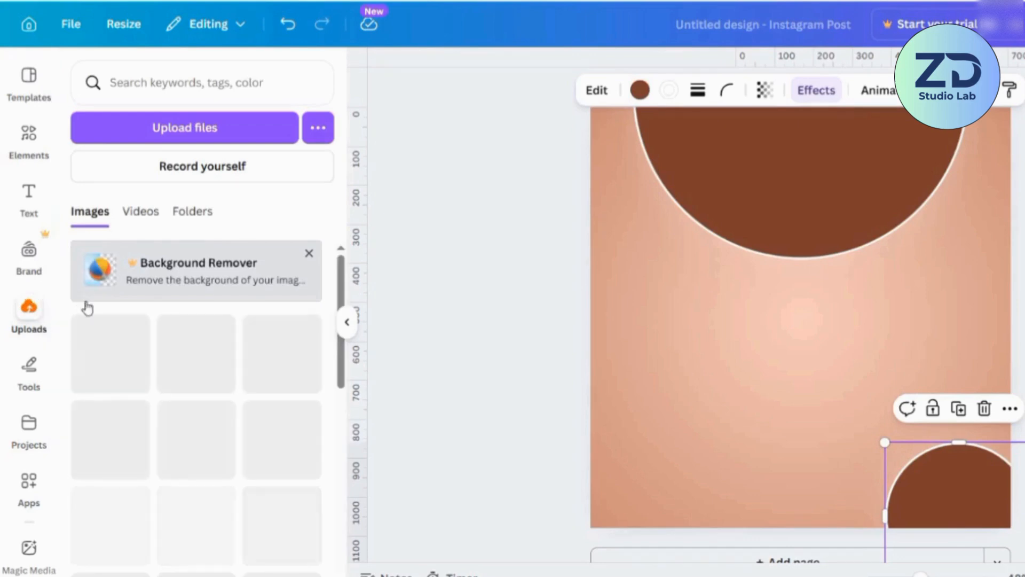
pyautogui.click(116, 367)
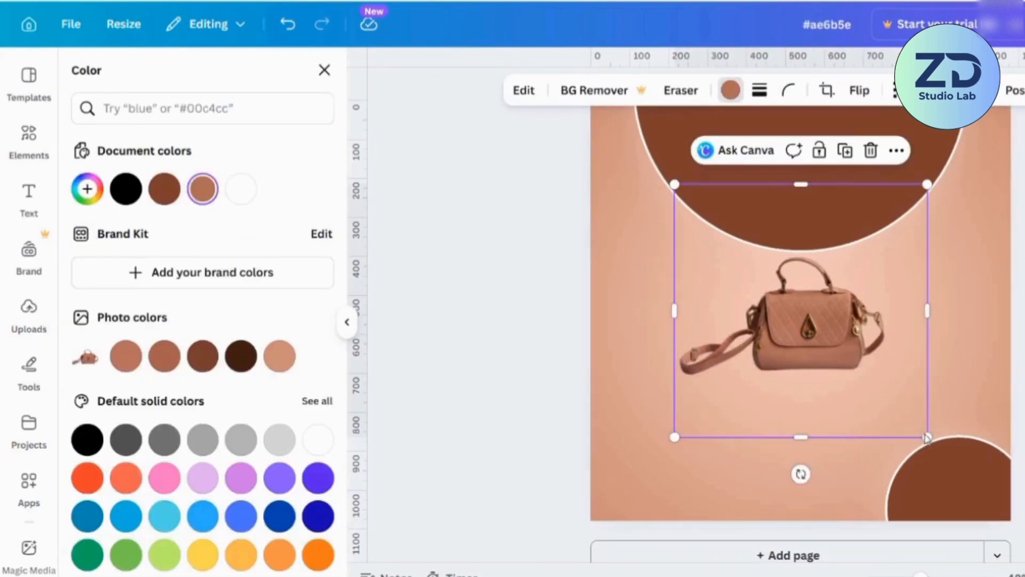
# Enlarge the handbag image to span most of the page, tilt it slightly, and position it beneath the large circle.
pyautogui.moveTo(928, 437); pyautogui.dragTo(1023, 557)
pyautogui.moveTo(911, 467); pyautogui.dragTo(840, 395)
pyautogui.moveTo(979, 490); pyautogui.dragTo(1023, 553)
pyautogui.moveTo(848, 403); pyautogui.dragTo(846, 391)
pyautogui.moveTo(822, 572); pyautogui.dragTo(805, 572)
pyautogui.moveTo(894, 334); pyautogui.dragTo(902, 329)
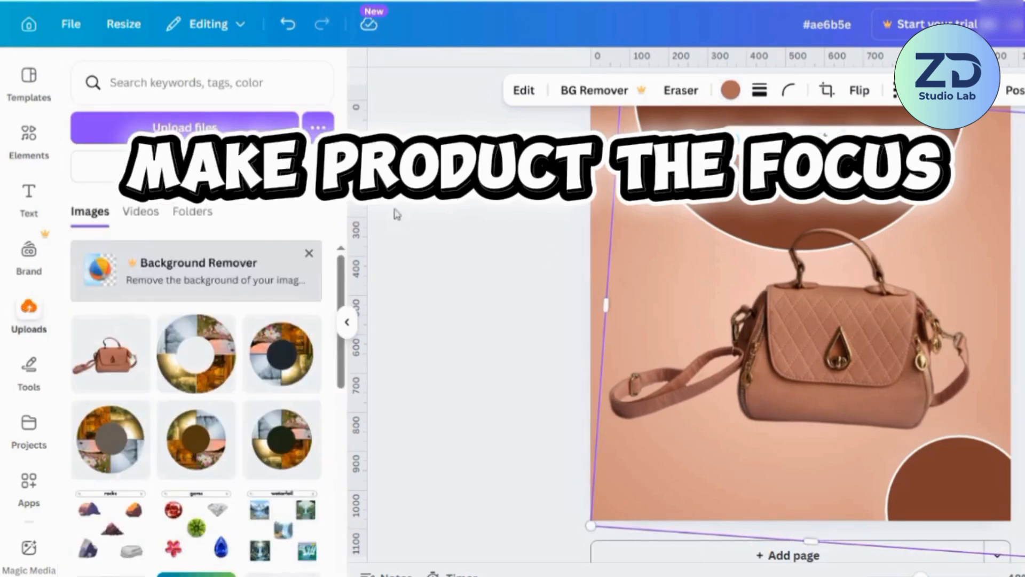
# Find graphics for "shadow" and insert a soft oval shadow onto the page.
pyautogui.click(29, 138)
pyautogui.click(78, 70)
pyautogui.click(127, 92)
pyautogui.write('sh')
pyautogui.press('Down')
pyautogui.press('Down')
pyautogui.press('Return')
pyautogui.click(151, 226)
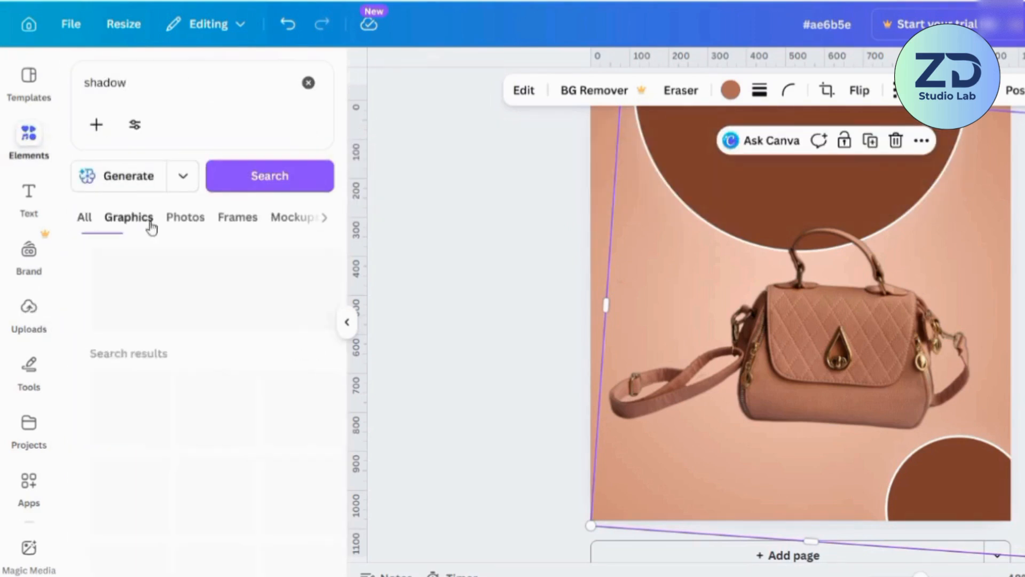
pyautogui.click(300, 499)
# Resize, rotate and move the shadow so it sits under the handbag's base at the bag's width.
pyautogui.moveTo(801, 310); pyautogui.dragTo(843, 435)
pyautogui.moveTo(843, 504); pyautogui.dragTo(835, 503)
pyautogui.moveTo(672, 396); pyautogui.dragTo(764, 410)
pyautogui.moveTo(894, 466); pyautogui.dragTo(843, 441)
pyautogui.moveTo(957, 416); pyautogui.dragTo(946, 419)
pyautogui.moveTo(945, 462); pyautogui.dragTo(935, 459)
pyautogui.moveTo(717, 454); pyautogui.dragTo(728, 451)
pyautogui.moveTo(823, 428); pyautogui.dragTo(828, 424)
# Set the shadow's transparency to 79 and open its arrangement options.
pyautogui.click(870, 90)
pyautogui.moveTo(908, 155); pyautogui.dragTo(884, 155)
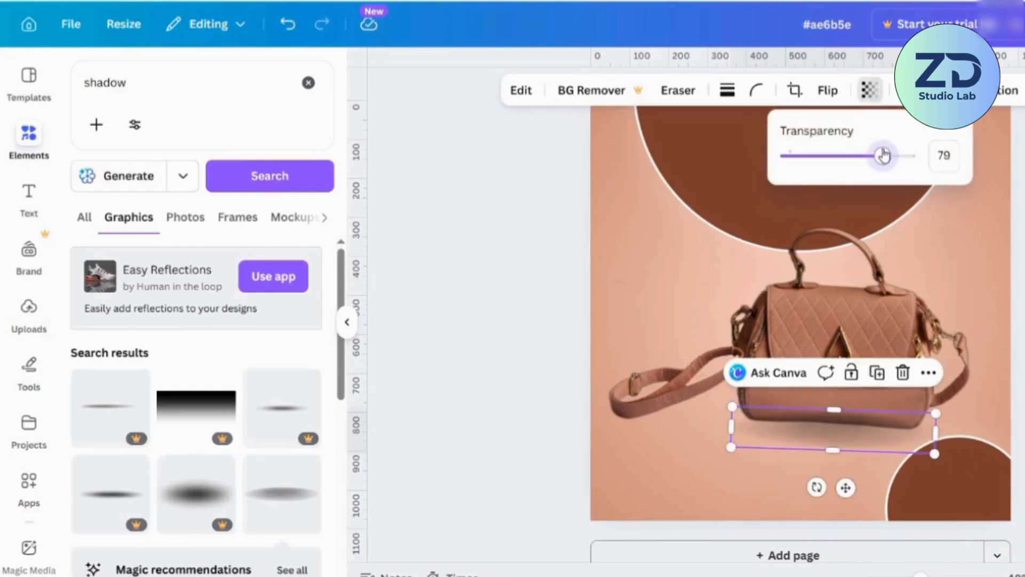
pyautogui.click(1008, 89)
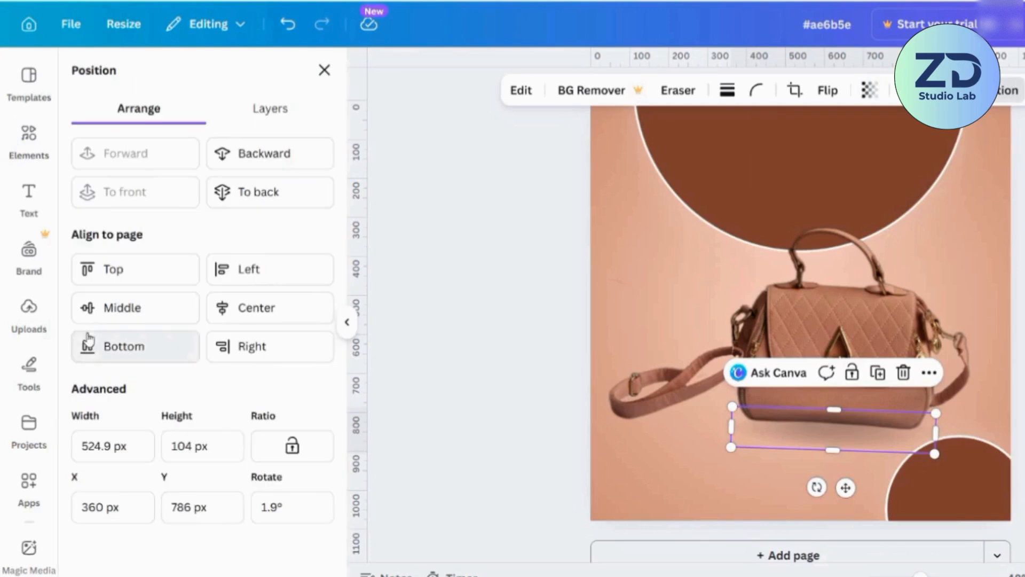
pyautogui.press('Escape')
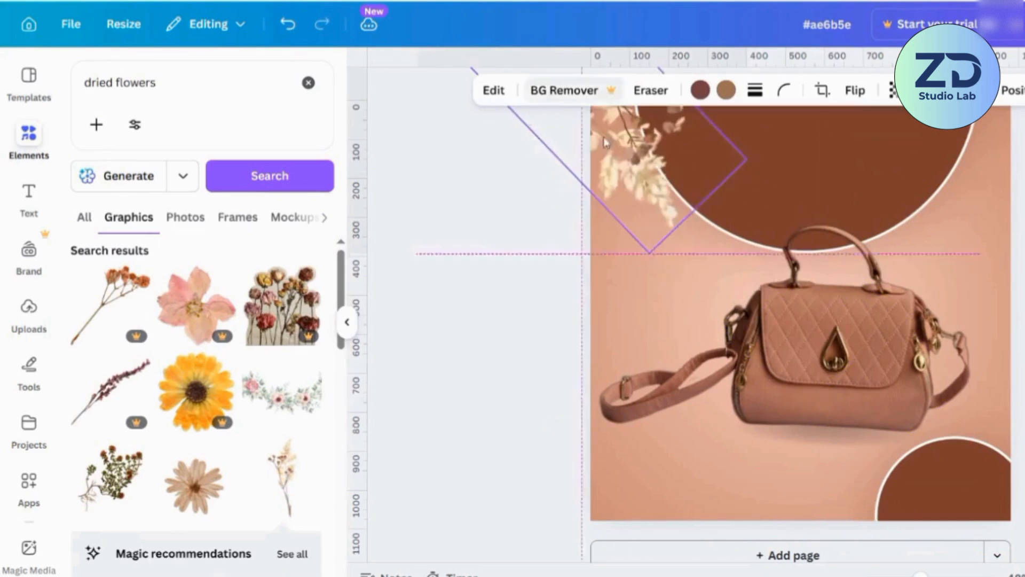
# Position the dried flower sprigs at the page's top-left corner and right edge, partly off the page.
pyautogui.moveTo(694, 251); pyautogui.dragTo(661, 229)
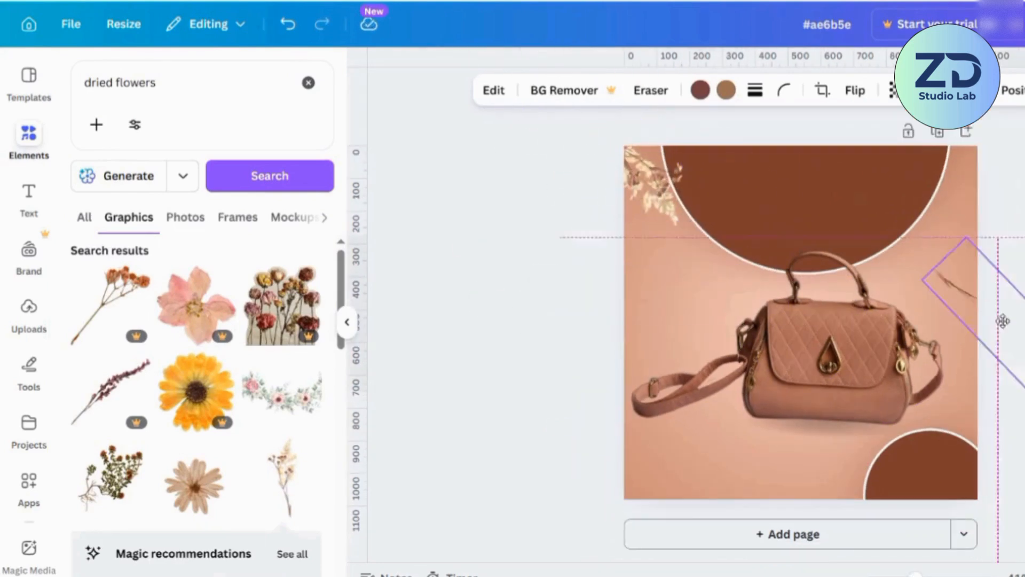
pyautogui.moveTo(1003, 322); pyautogui.dragTo(995, 310)
# Add a heading reading "THE AMELIA BAG".
pyautogui.click(29, 201)
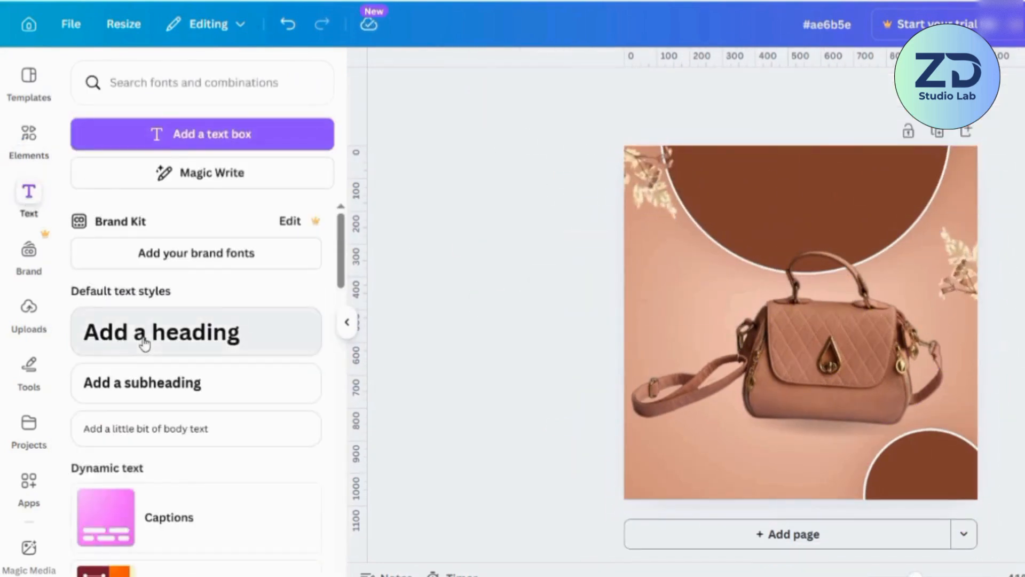
pyautogui.click(85, 340)
pyautogui.write('THE AMELIA BAG')
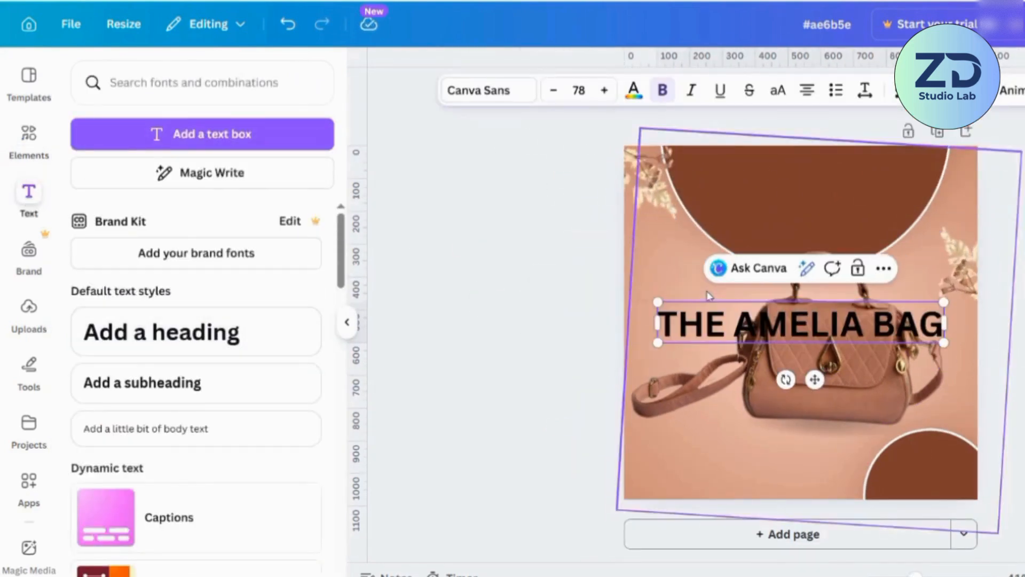
# Change the heading's font to Prata.
pyautogui.click(495, 98)
pyautogui.click(194, 145)
pyautogui.write('prata')
pyautogui.press('Return')
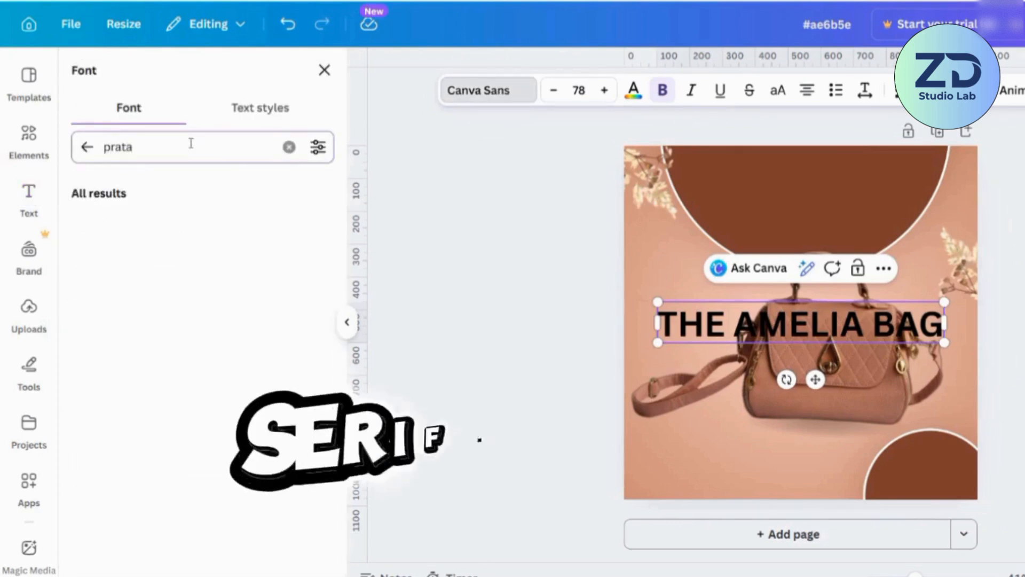
pyautogui.click(181, 223)
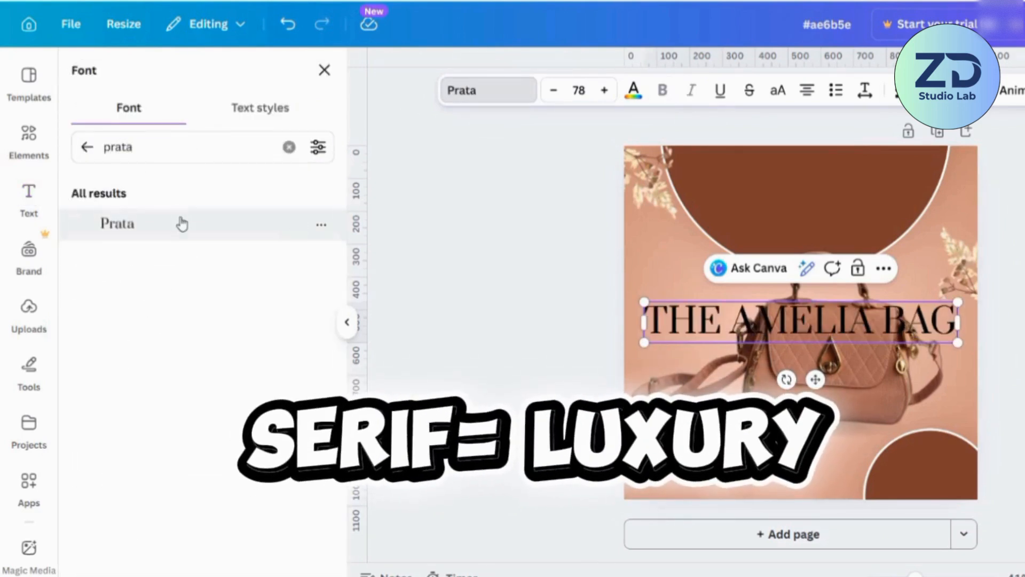
pyautogui.click(742, 374)
# Move the heading to the upper part of the large circle and shrink it to size 63.8.
pyautogui.moveTo(751, 327); pyautogui.dragTo(755, 183)
pyautogui.moveTo(645, 160); pyautogui.dragTo(694, 174)
pyautogui.moveTo(783, 178); pyautogui.dragTo(767, 179)
pyautogui.moveTo(937, 196); pyautogui.dragTo(929, 191)
pyautogui.moveTo(862, 170); pyautogui.dragTo(864, 165)
pyautogui.click(864, 170)
pyautogui.click(687, 178)
# Color the heading white and reduce its font size to 60.8.
pyautogui.click(633, 90)
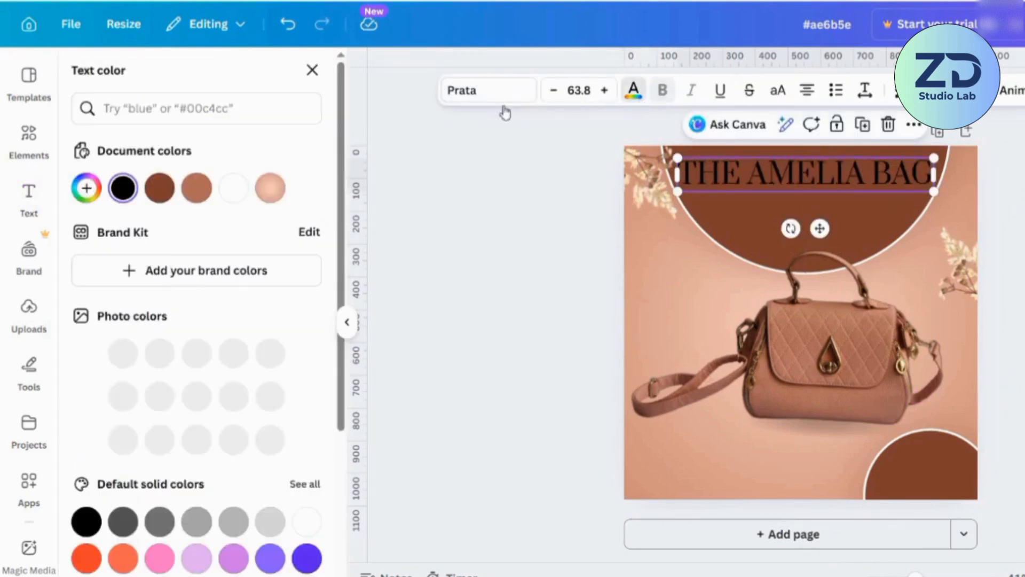
pyautogui.click(234, 188)
pyautogui.click(312, 70)
pyautogui.click(554, 90)
pyautogui.click(554, 89)
pyautogui.click(553, 90)
pyautogui.click(1018, 261)
pyautogui.click(845, 179)
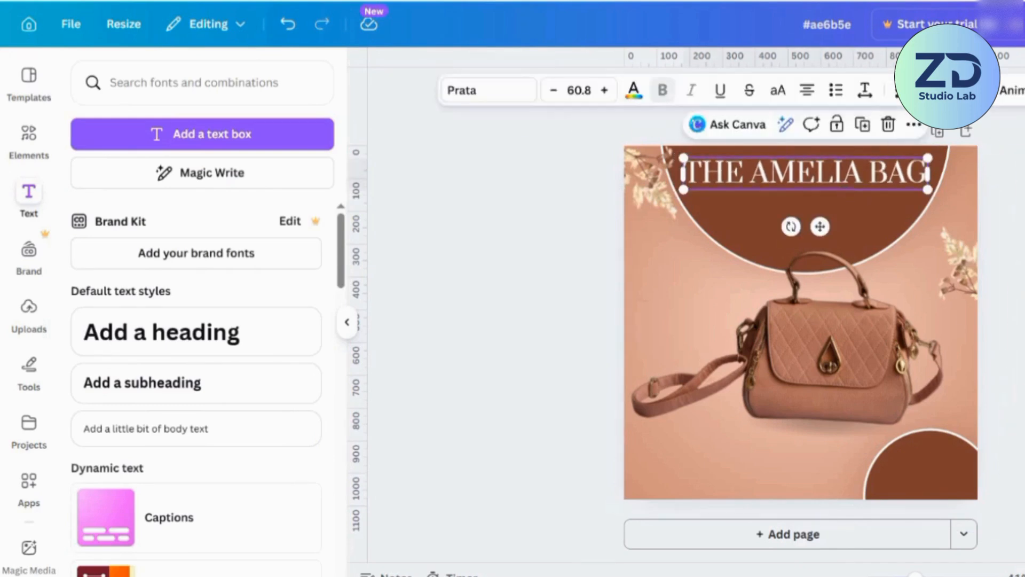
# Apply a Glow text effect to the heading and adjust its intensity.
pyautogui.click(919, 90)
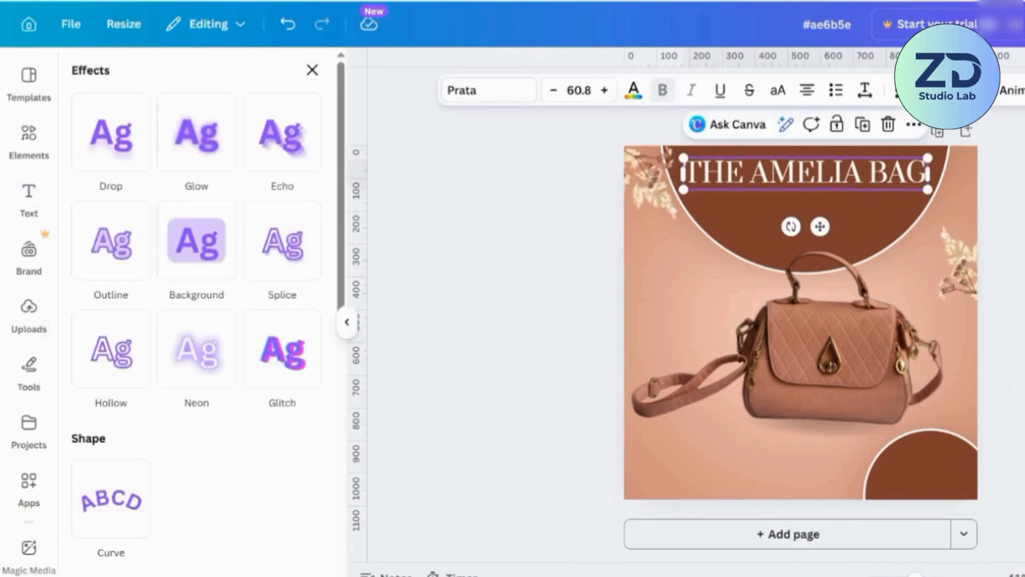
pyautogui.click(222, 176)
pyautogui.scroll(5, 745, 202)
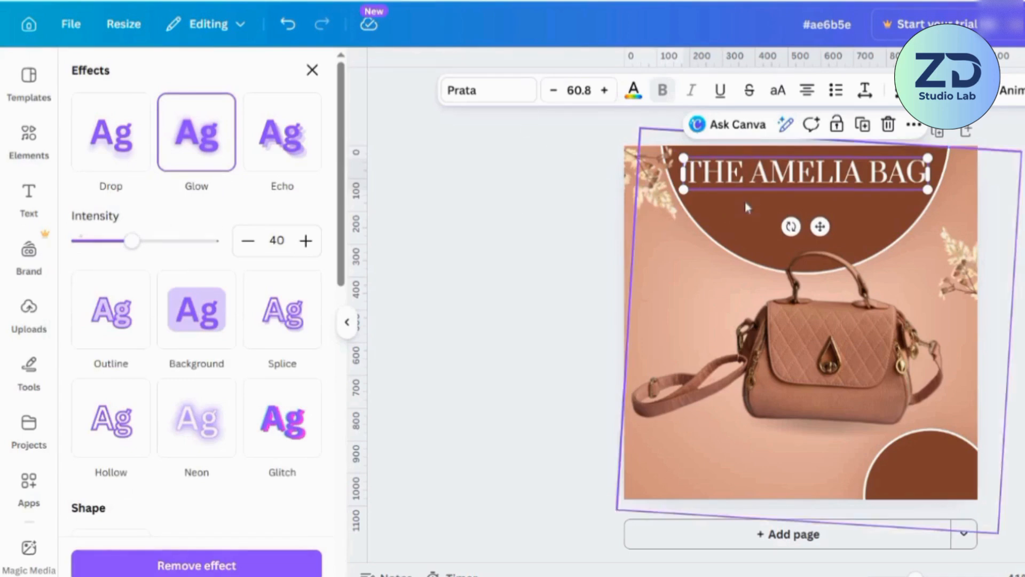
pyautogui.moveTo(132, 240); pyautogui.dragTo(136, 273)
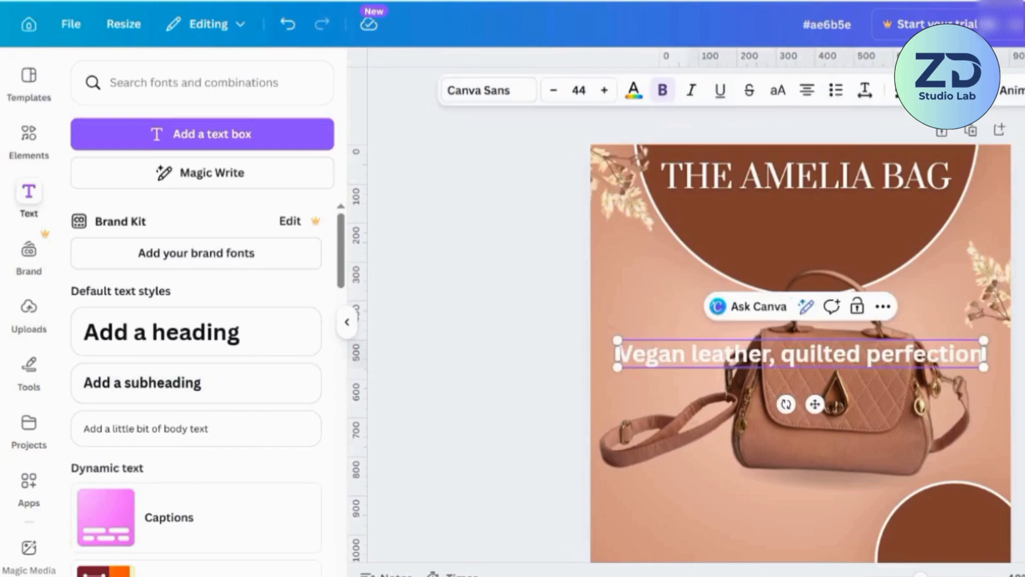
# Place the "Vegan leather, quilted perfection" line beneath the heading and format it in Montserrat at size 25.
pyautogui.moveTo(815, 405); pyautogui.dragTo(815, 259)
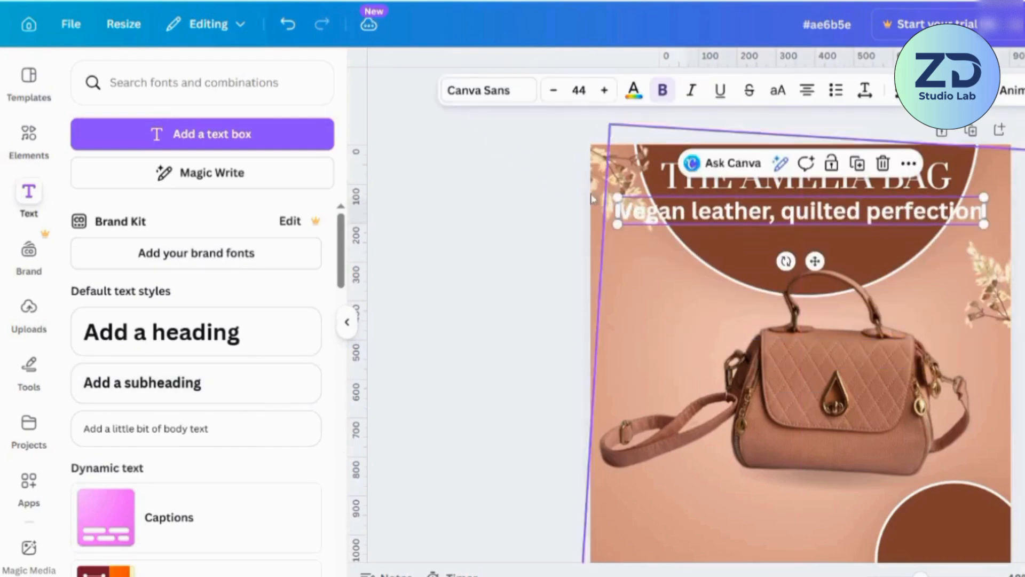
pyautogui.click(554, 91)
pyautogui.click(553, 91)
pyautogui.click(605, 90)
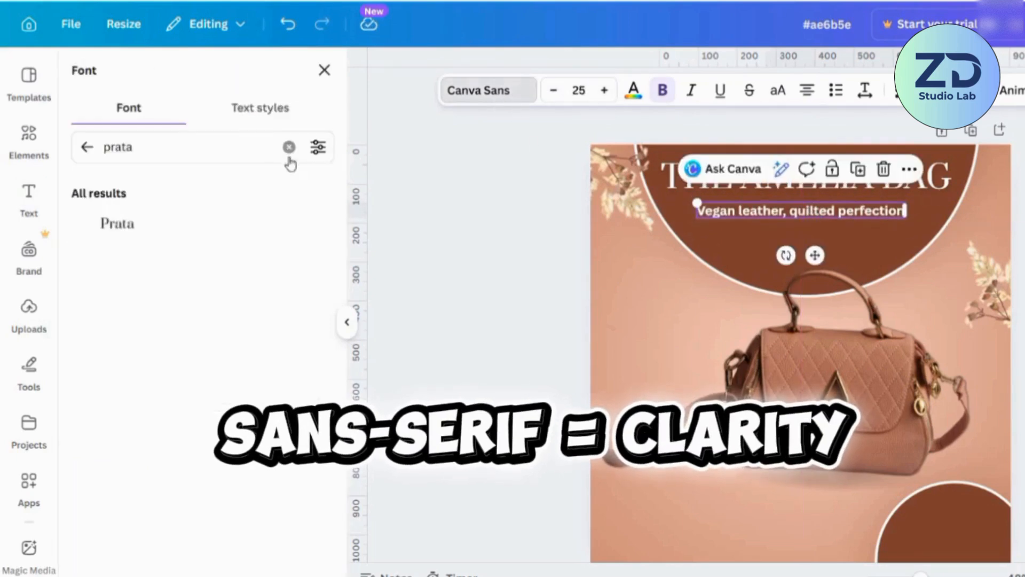
pyautogui.click(289, 149)
pyautogui.write('montse')
pyautogui.click(167, 220)
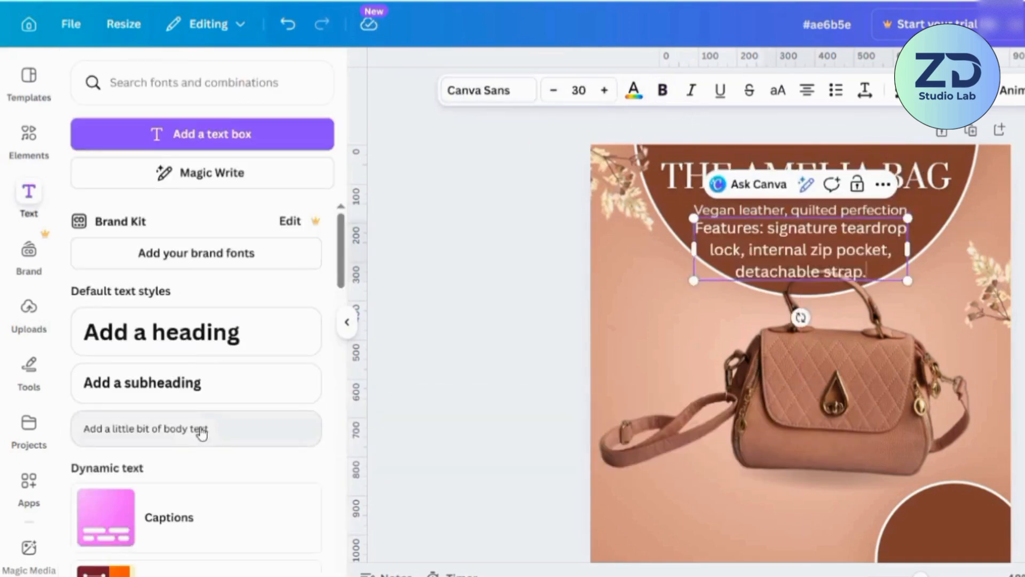
# Shrink the features text to size 20 and adjust the text spacing of the tagline and the features text.
pyautogui.click(554, 90)
pyautogui.click(553, 90)
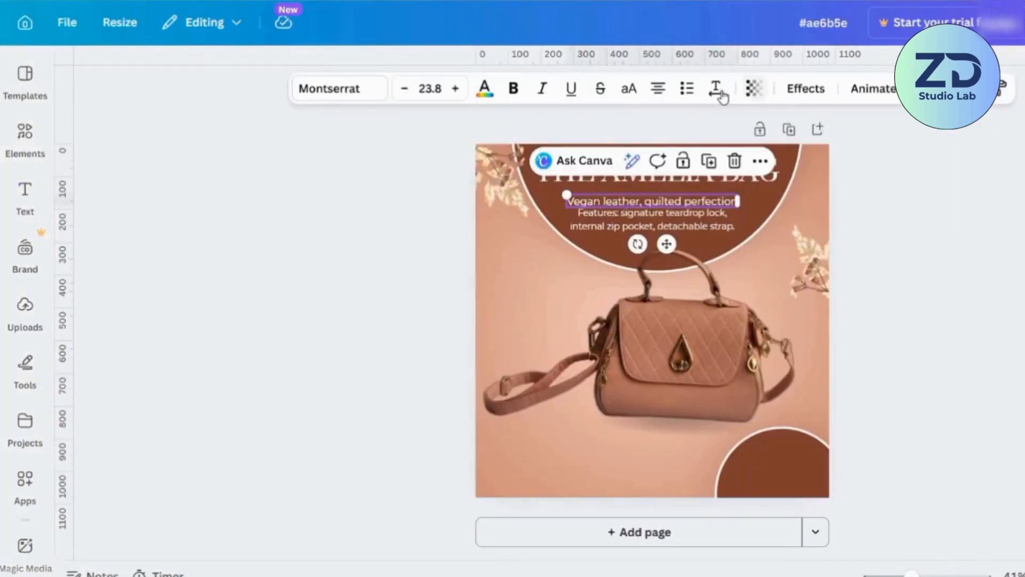
pyautogui.click(719, 90)
pyautogui.moveTo(659, 157); pyautogui.dragTo(662, 161)
pyautogui.click(588, 224)
pyautogui.click(714, 92)
pyautogui.moveTo(688, 211); pyautogui.dragTo(694, 211)
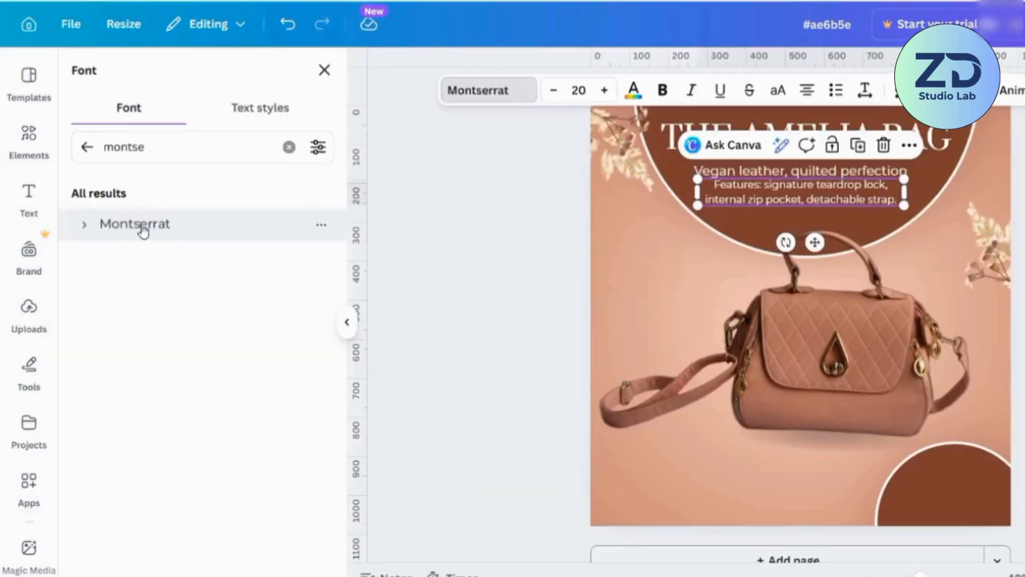
# Duplicate the heading, move the copy over the handbag, and change its text to "Order Now".
pyautogui.click(671, 143)
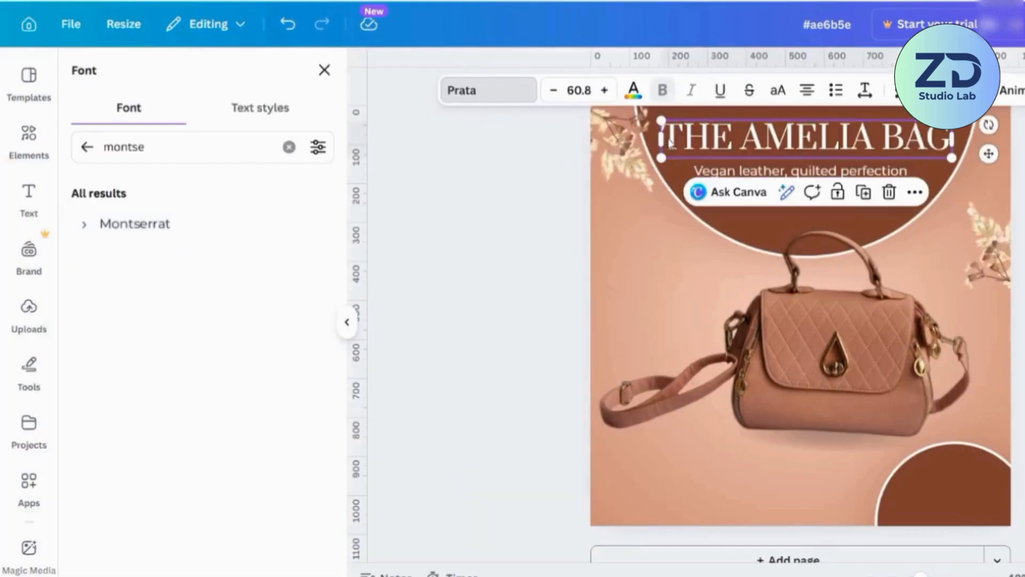
pyautogui.click(864, 192)
pyautogui.moveTo(859, 158); pyautogui.dragTo(849, 345)
pyautogui.tripleClick(849, 336)
pyautogui.write('Order Now')
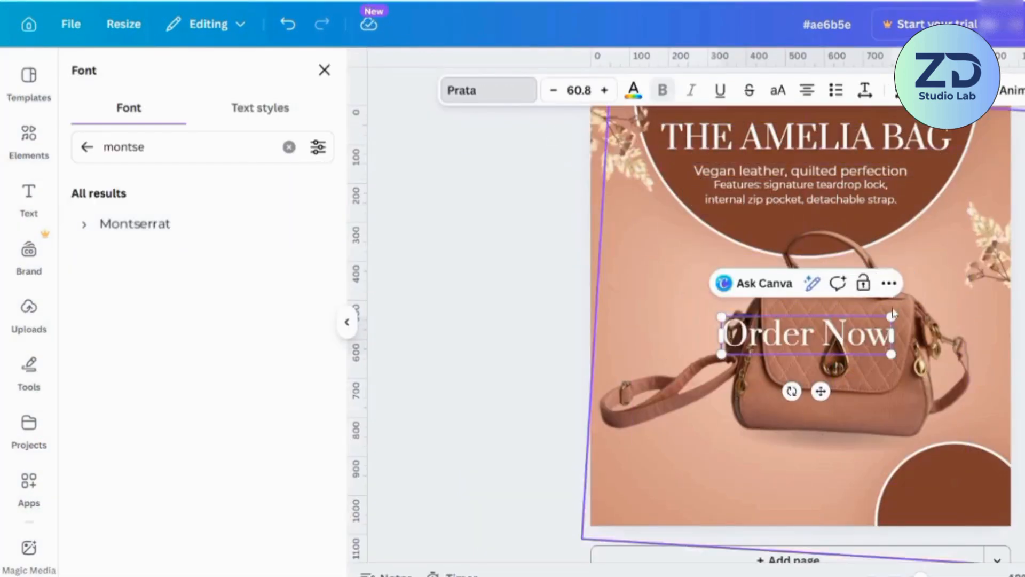
# Shrink the "Order Now" text to size 40.5 and place it inside the page's bottom-right circle.
pyautogui.moveTo(892, 355); pyautogui.dragTo(971, 496)
pyautogui.scroll(3, 971, 496)
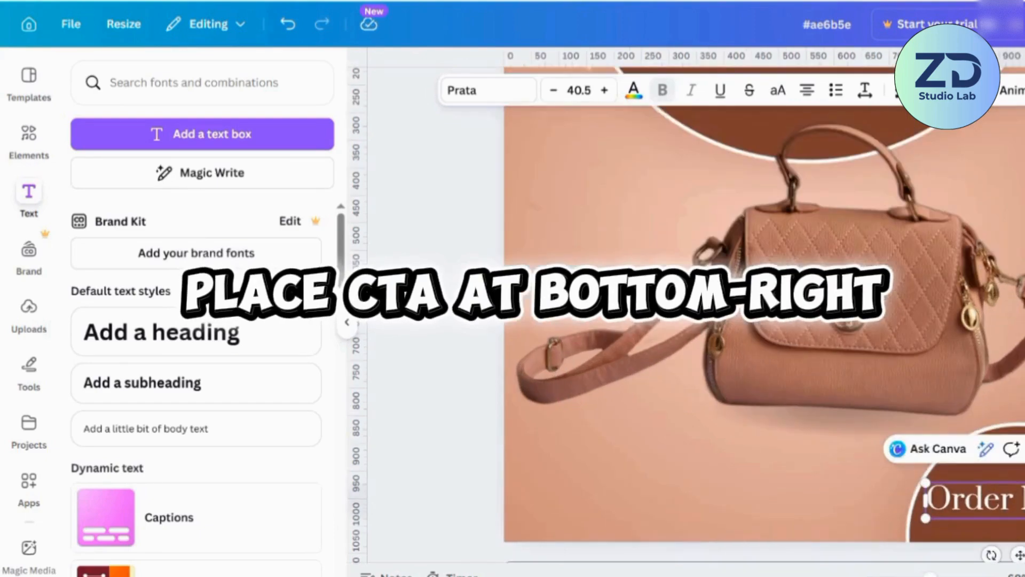
pyautogui.scroll(-1, 970, 496)
pyautogui.moveTo(1015, 459); pyautogui.dragTo(1017, 457)
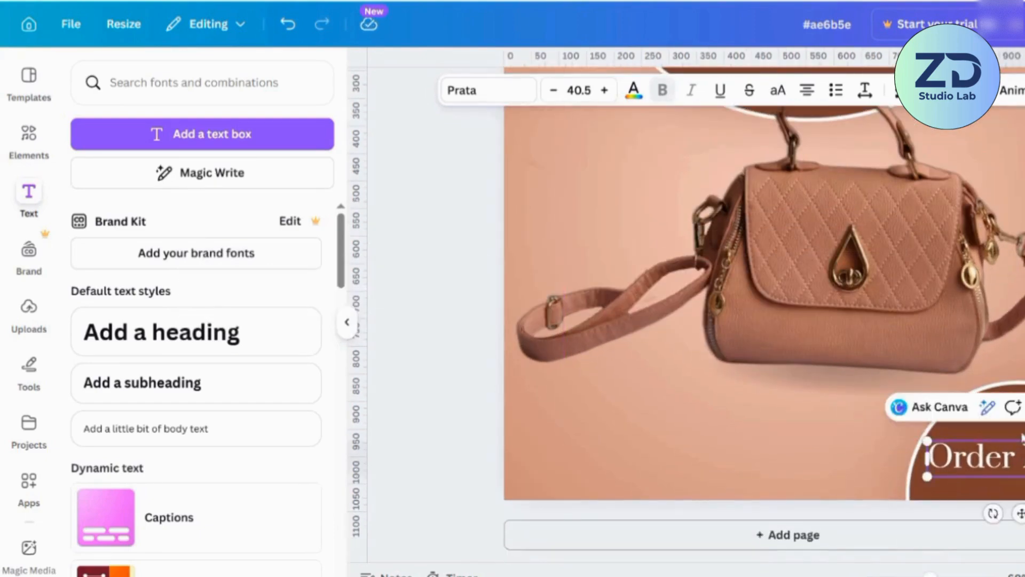
pyautogui.click(570, 325)
pyautogui.scroll(-3, 570, 325)
pyautogui.scroll(2, 570, 326)
pyautogui.scroll(1, 800, 321)
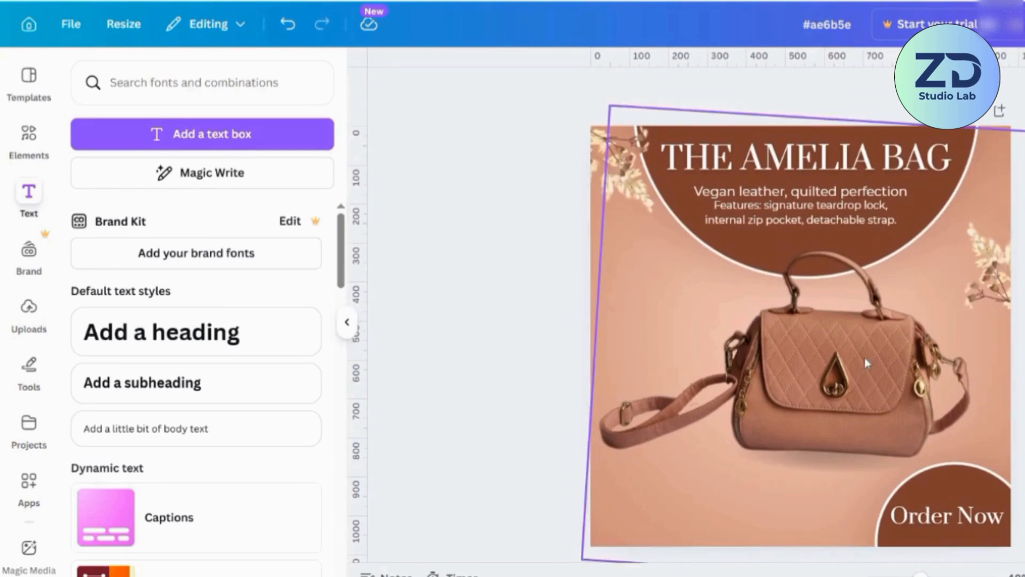
pyautogui.click(768, 198)
pyautogui.click(857, 150)
pyautogui.moveTo(801, 203); pyautogui.dragTo(654, 516)
pyautogui.tripleClick(739, 517)
pyautogui.write('@YOURBRAND')
pyautogui.click(737, 555)
# Duplicate the bottom-right brown circle and shrink the copy into a small badge beneath the top-left flowers.
pyautogui.click(990, 497)
pyautogui.click(955, 429)
pyautogui.moveTo(965, 487); pyautogui.dragTo(695, 246)
pyautogui.moveTo(771, 389); pyautogui.dragTo(641, 272)
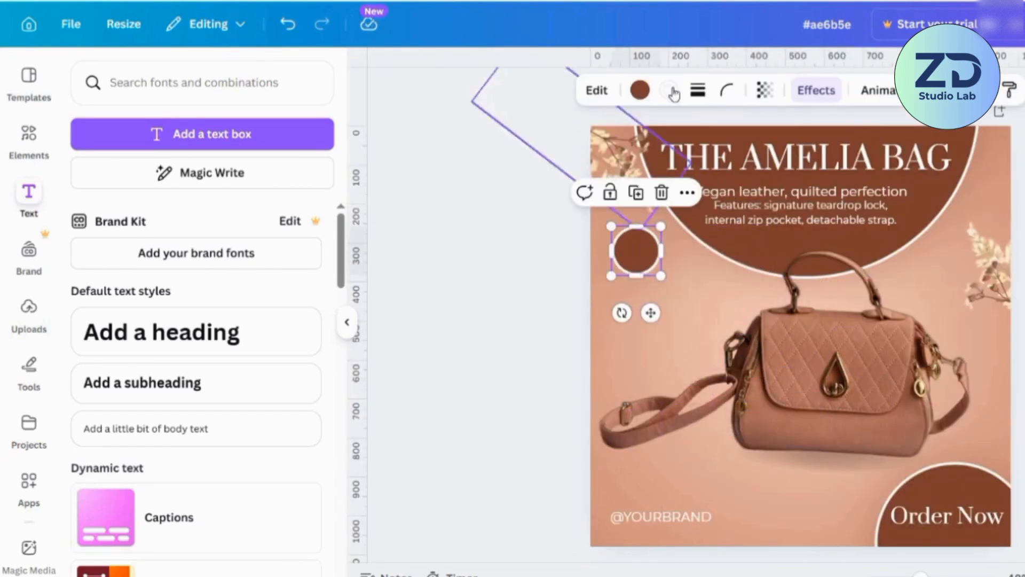
# Adjust the small badge circle's outline weight and move the circle slightly lower.
pyautogui.click(669, 90)
pyautogui.click(698, 90)
pyautogui.moveTo(599, 201); pyautogui.dragTo(598, 200)
pyautogui.click(666, 299)
pyautogui.click(634, 283)
pyautogui.moveTo(631, 297); pyautogui.dragTo(631, 303)
# Change the small badge circle's fill to a golden brown.
pyautogui.click(641, 90)
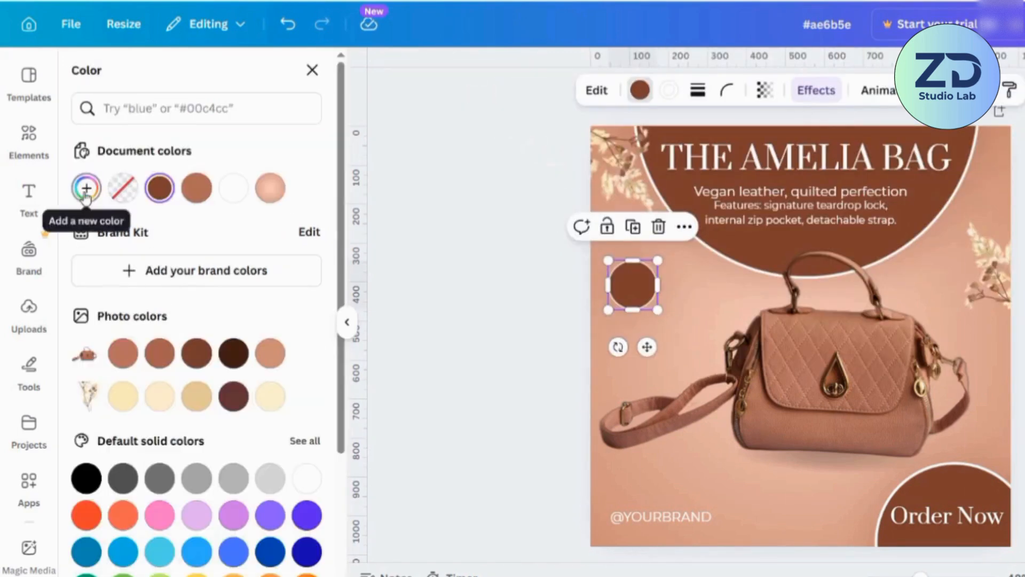
pyautogui.click(86, 190)
pyautogui.click(115, 363)
pyautogui.click(318, 286)
# Duplicate the golden badge circle and align the copy directly below the original.
pyautogui.click(646, 294)
pyautogui.keyDown('alt'); pyautogui.moveTo(641, 291); pyautogui.dragTo(639, 348); pyautogui.keyUp('alt')
pyautogui.click(538, 320)
pyautogui.click(628, 347)
pyautogui.scroll(3, 628, 348)
pyautogui.moveTo(528, 336); pyautogui.dragTo(529, 339)
pyautogui.click(529, 232)
pyautogui.click(444, 230)
pyautogui.scroll(-3, 444, 228)
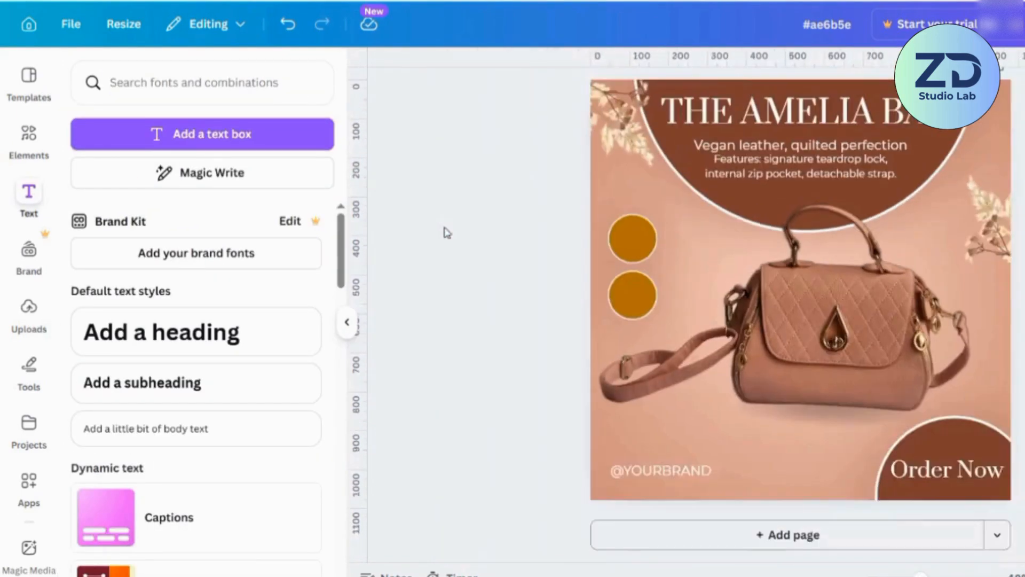
# Find a "free shipping" graphic and place the free delivery truck on the upper golden circle.
pyautogui.scroll(1, 445, 233)
pyautogui.click(28, 140)
pyautogui.tripleClick(153, 85)
pyautogui.write('fre')
pyautogui.click(144, 261)
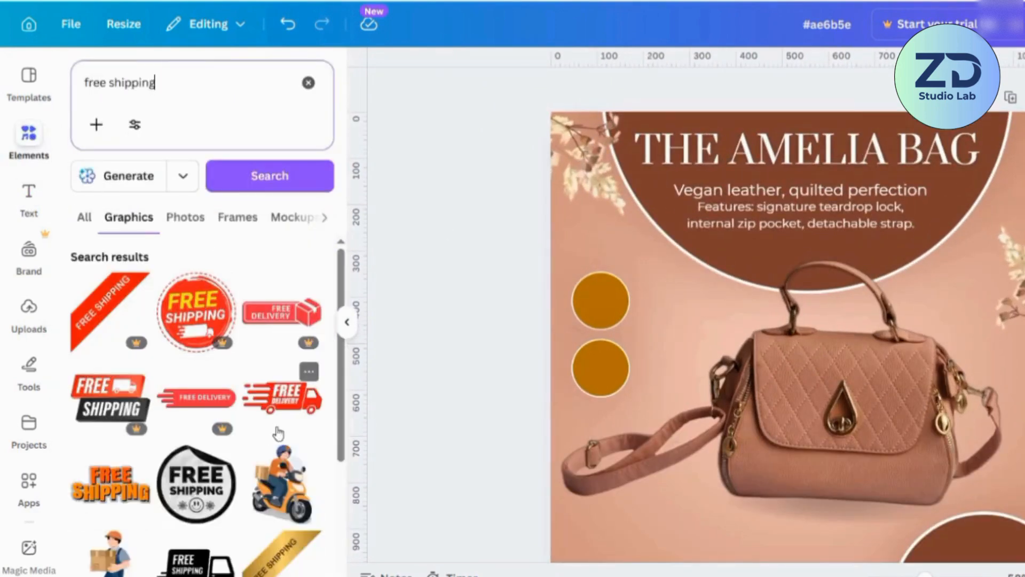
pyautogui.click(278, 427)
pyautogui.moveTo(900, 403); pyautogui.dragTo(601, 300)
# Recolor the delivery truck white with golden lettering and fit it inside the upper circle.
pyautogui.click(619, 90)
pyautogui.click(270, 188)
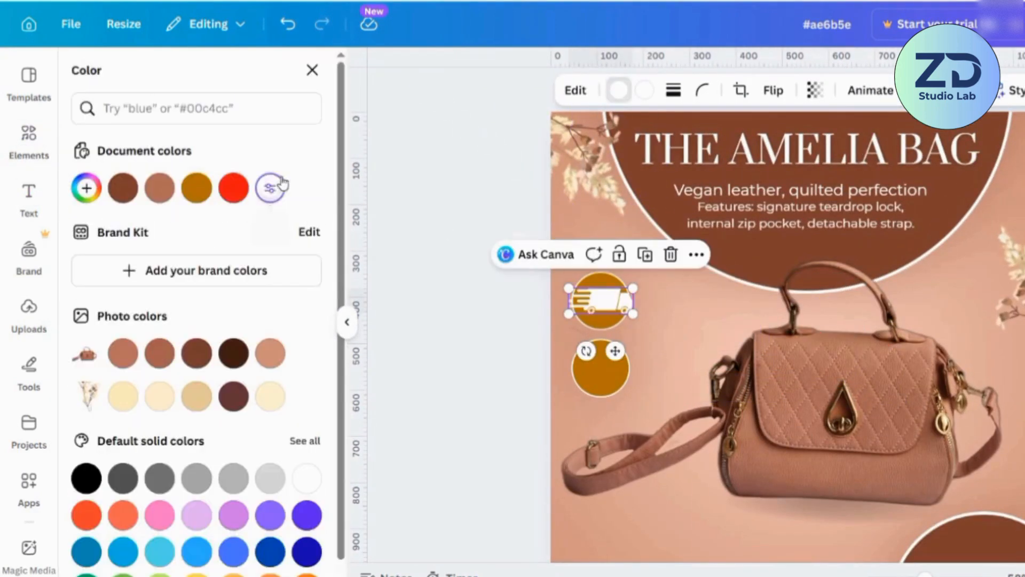
pyautogui.click(198, 189)
pyautogui.scroll(3, 576, 326)
pyautogui.moveTo(526, 306); pyautogui.dragTo(510, 300)
pyautogui.moveTo(418, 264); pyautogui.dragTo(427, 268)
pyautogui.moveTo(510, 299); pyautogui.dragTo(511, 300)
pyautogui.click(534, 315)
# Find graphics for "30% off" and insert the plain orange 30% OFF lettering.
pyautogui.click(29, 140)
pyautogui.tripleClick(172, 85)
pyautogui.write('3')
pyautogui.click(171, 262)
pyautogui.click(115, 546)
# Change both colors of the 30% OFF graphic to white.
pyautogui.click(619, 90)
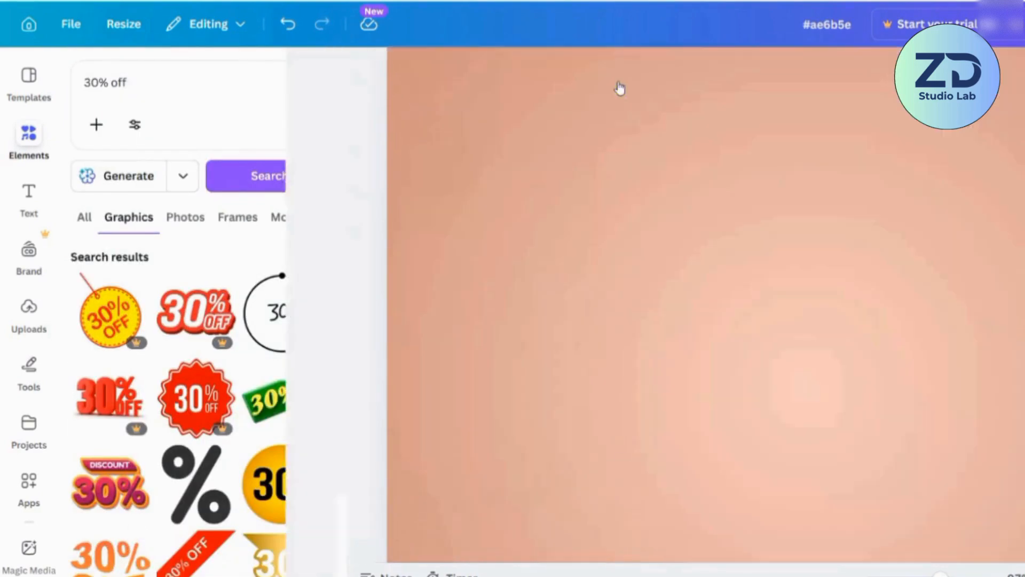
pyautogui.click(305, 194)
pyautogui.click(644, 90)
pyautogui.click(307, 190)
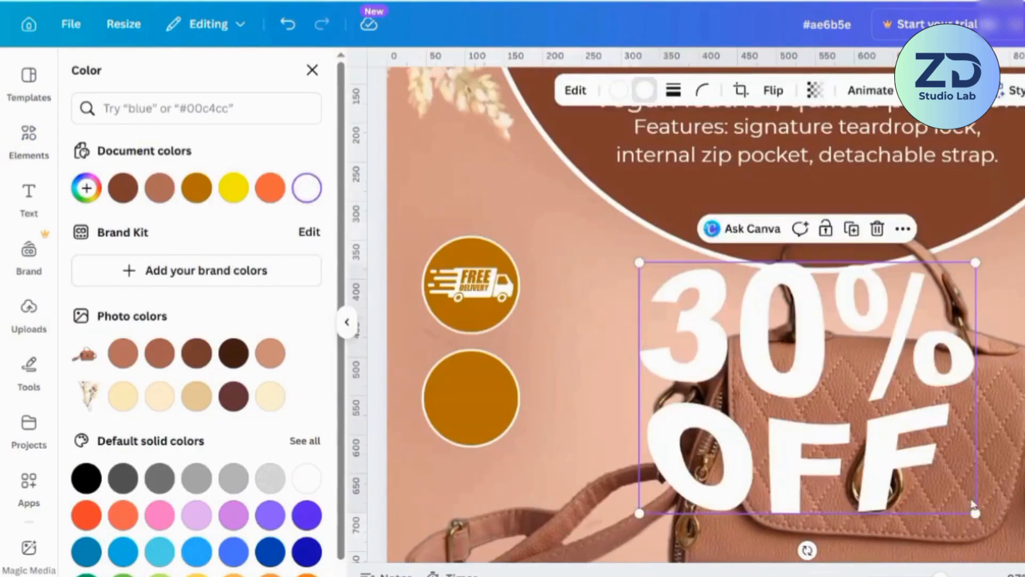
# Shrink the 30% OFF graphic and center it on the lower golden circle.
pyautogui.moveTo(975, 512); pyautogui.dragTo(750, 330)
pyautogui.moveTo(692, 302); pyautogui.dragTo(477, 391)
pyautogui.click(568, 404)
pyautogui.scroll(-5, 568, 404)
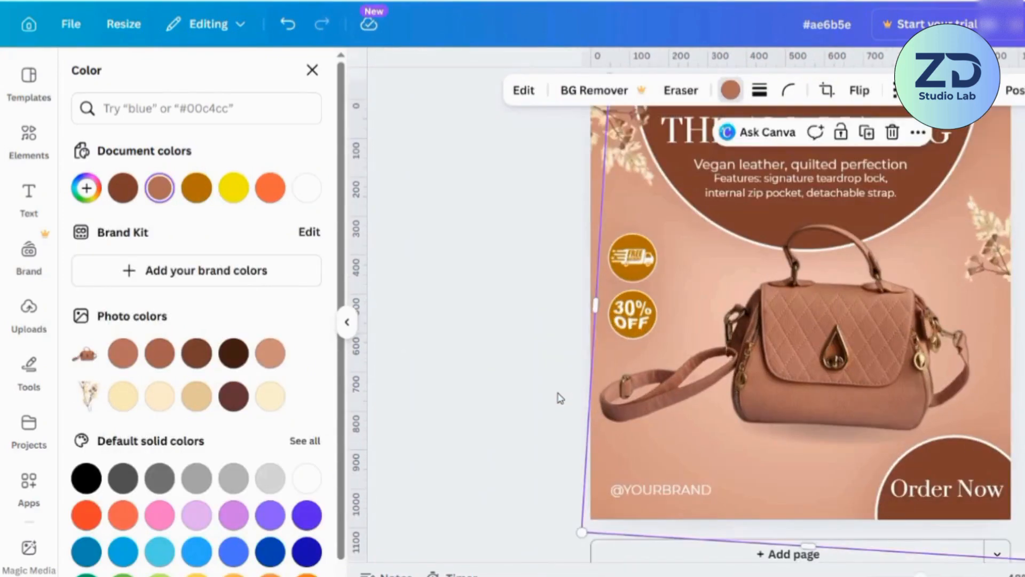
pyautogui.click(558, 397)
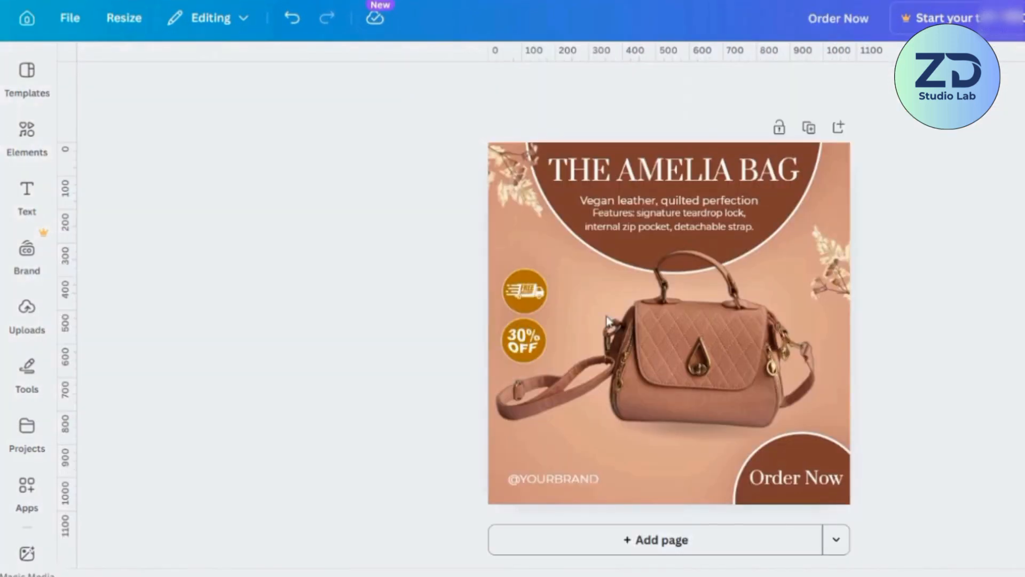
# Set the transparency of the top-left flowers to about 68 and the right-edge flowers to 67.
pyautogui.click(551, 202)
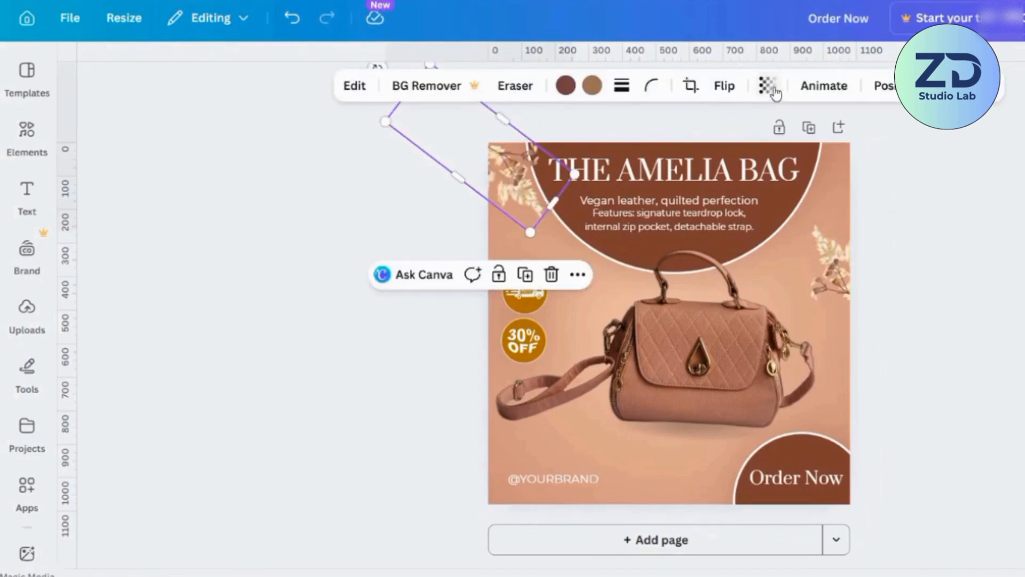
pyautogui.click(769, 87)
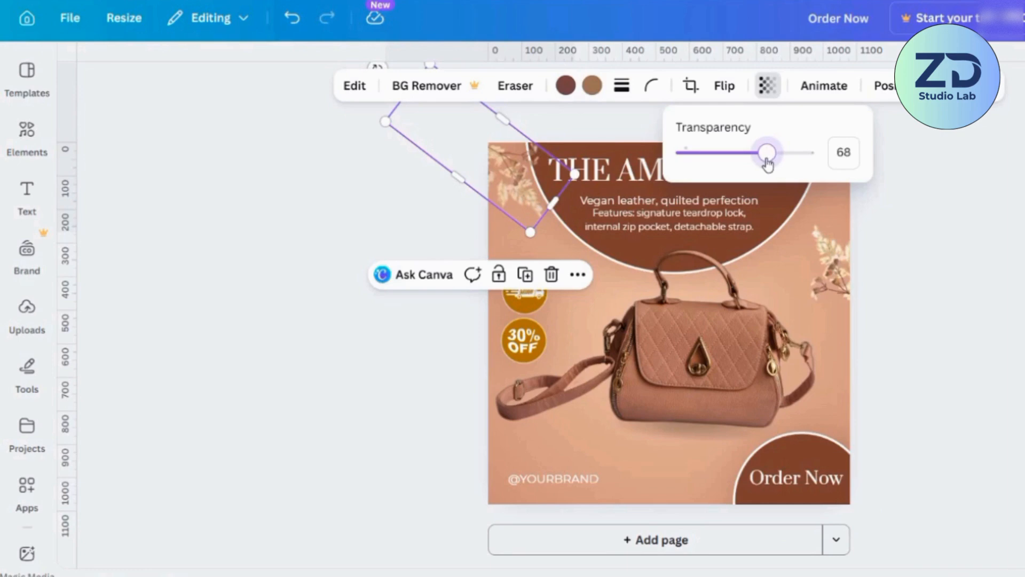
pyautogui.click(826, 224)
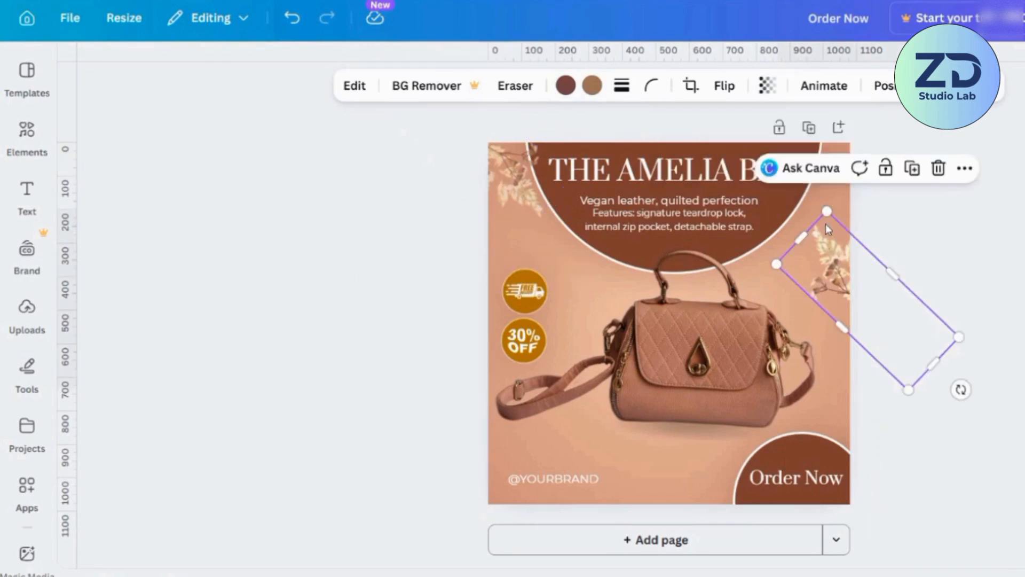
pyautogui.click(767, 86)
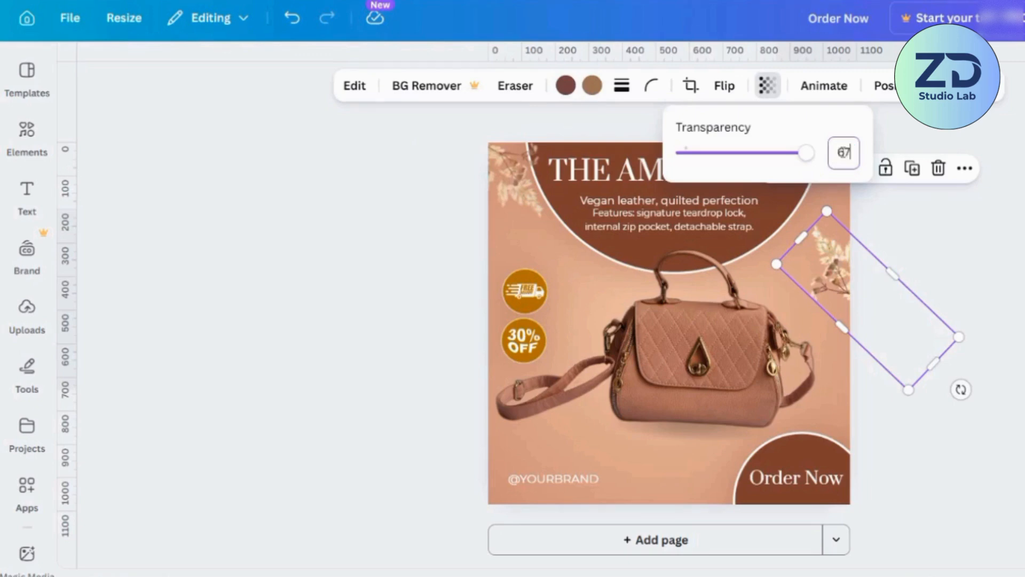
pyautogui.press('Escape')
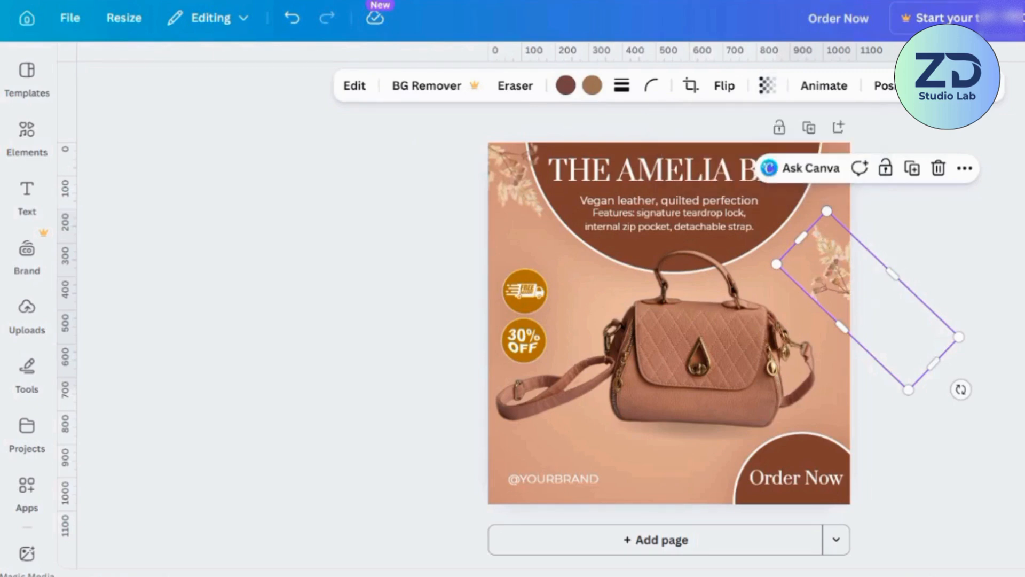
pyautogui.click(859, 542)
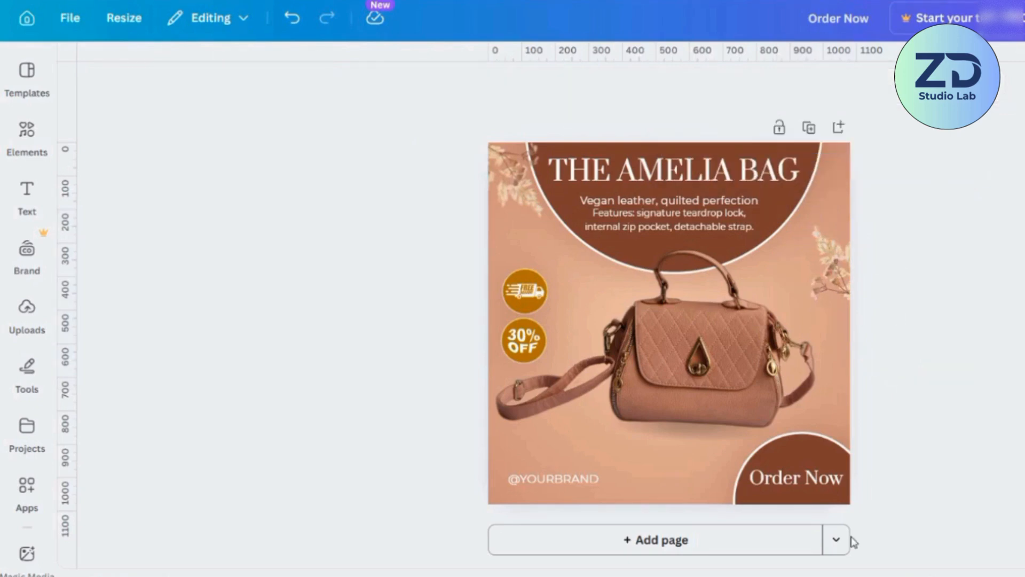